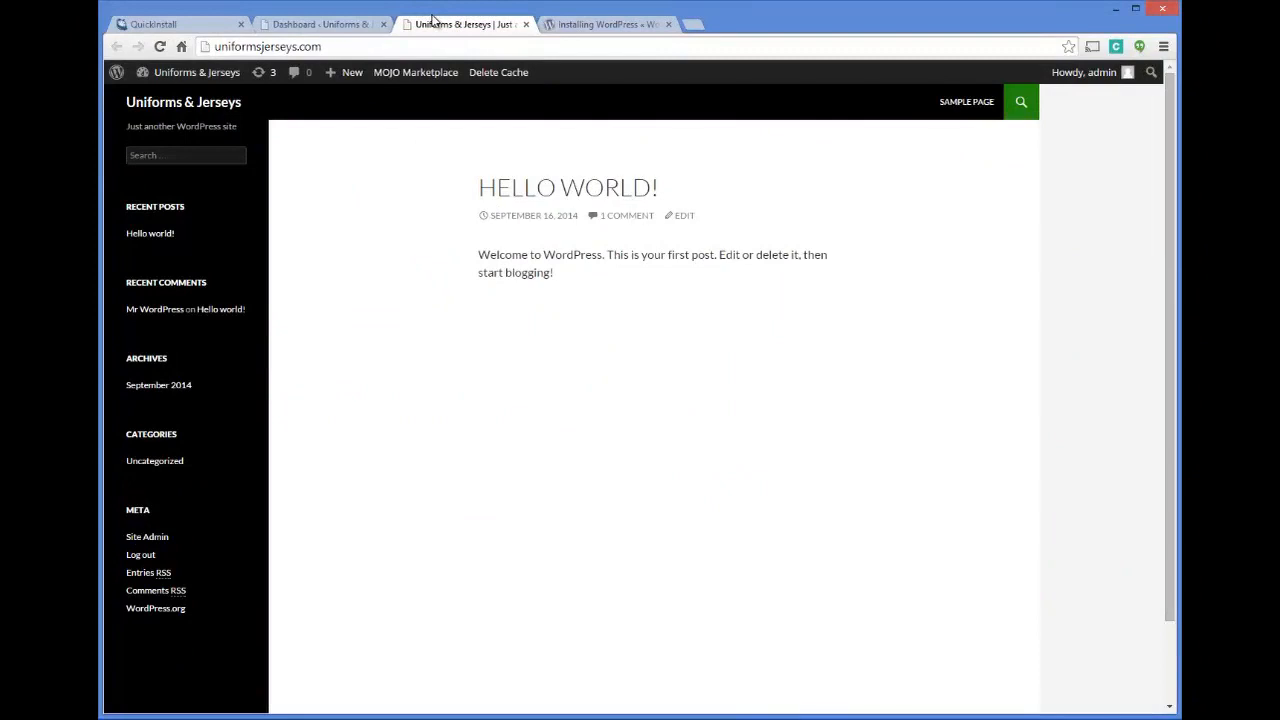
Return to the site's admin dashboard and deactivate the MOJO Marketplace plugin.
click(330, 24)
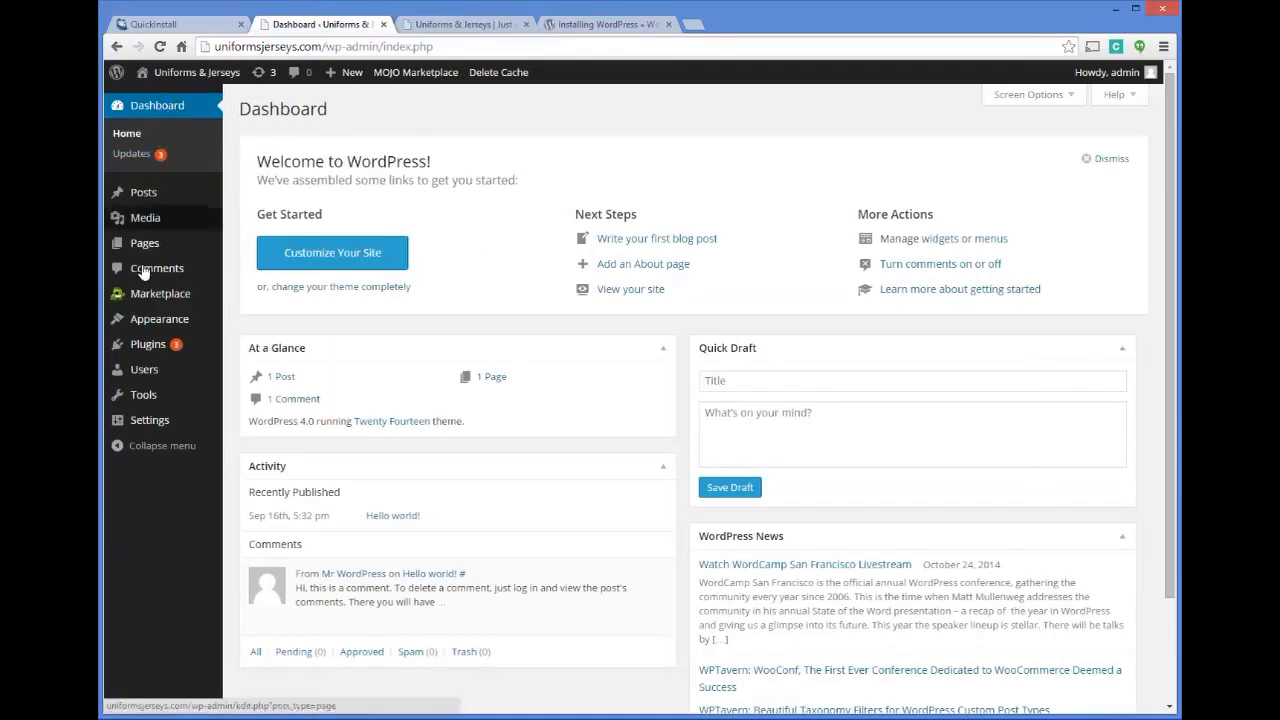
click(148, 346)
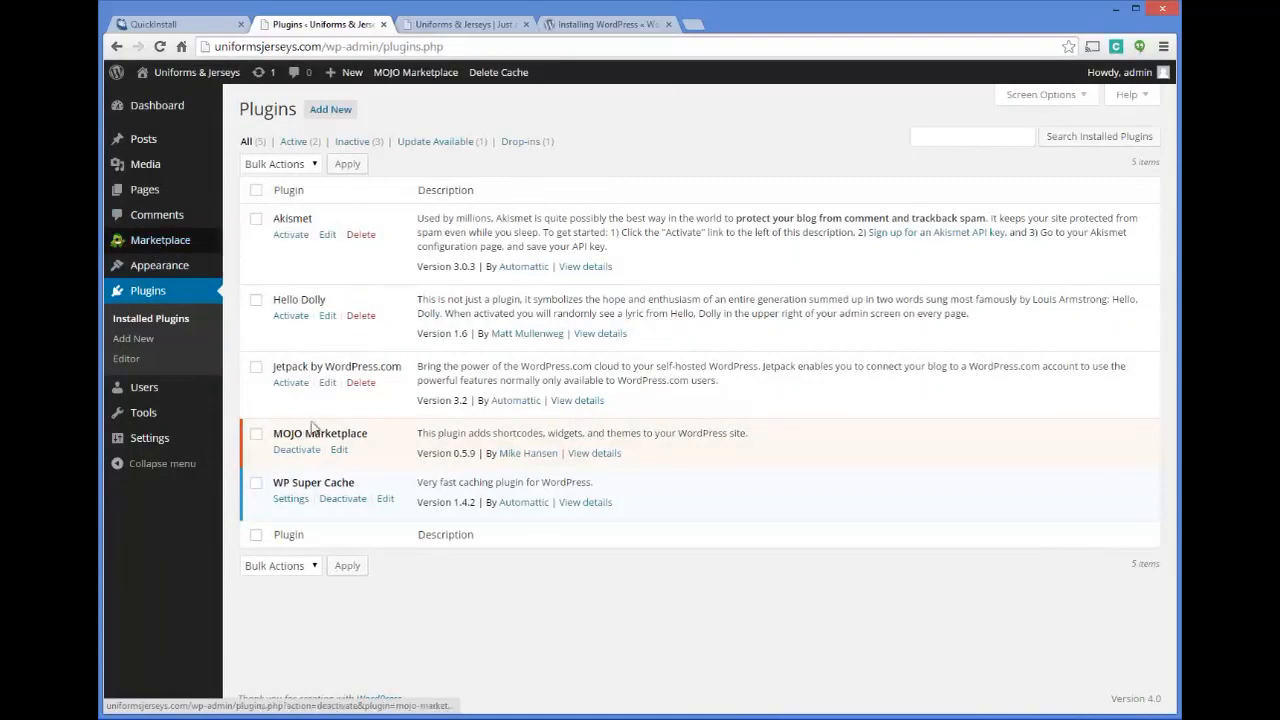
click(297, 450)
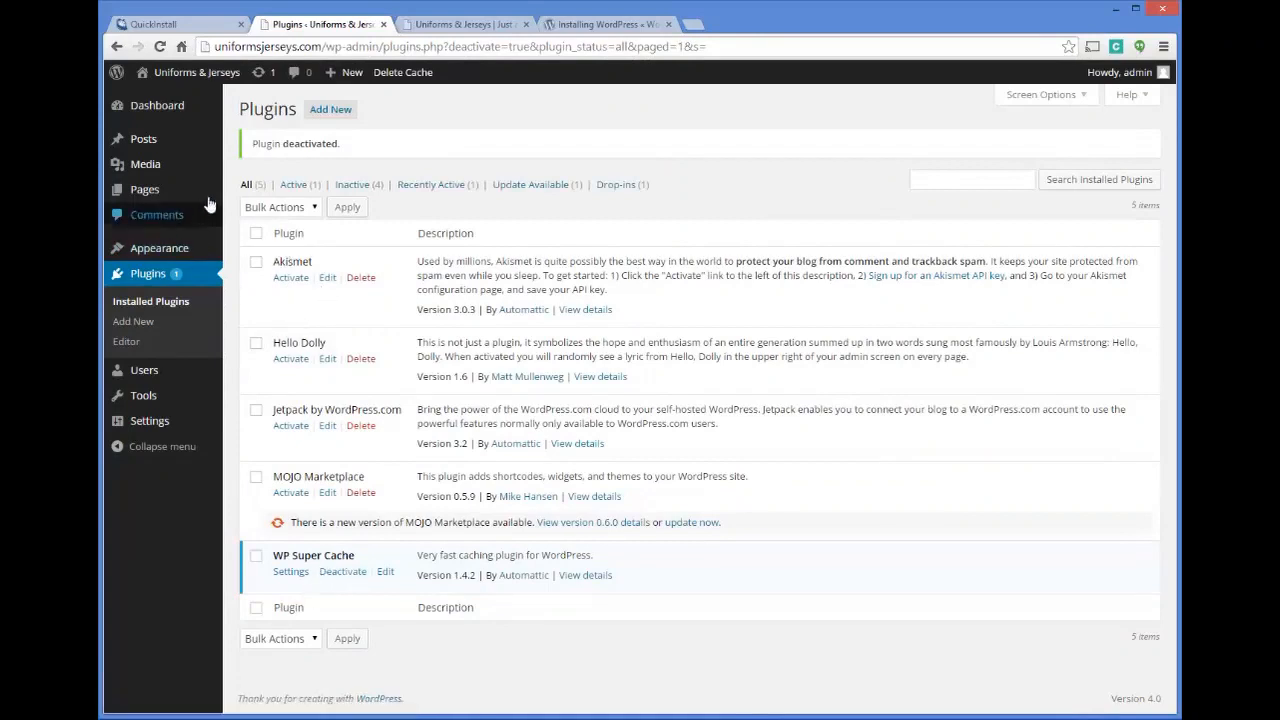
Search the plugin directory for "google xml sitemap", then install and activate the Google XML Sitemaps plugin.
mouse_move(226, 198)
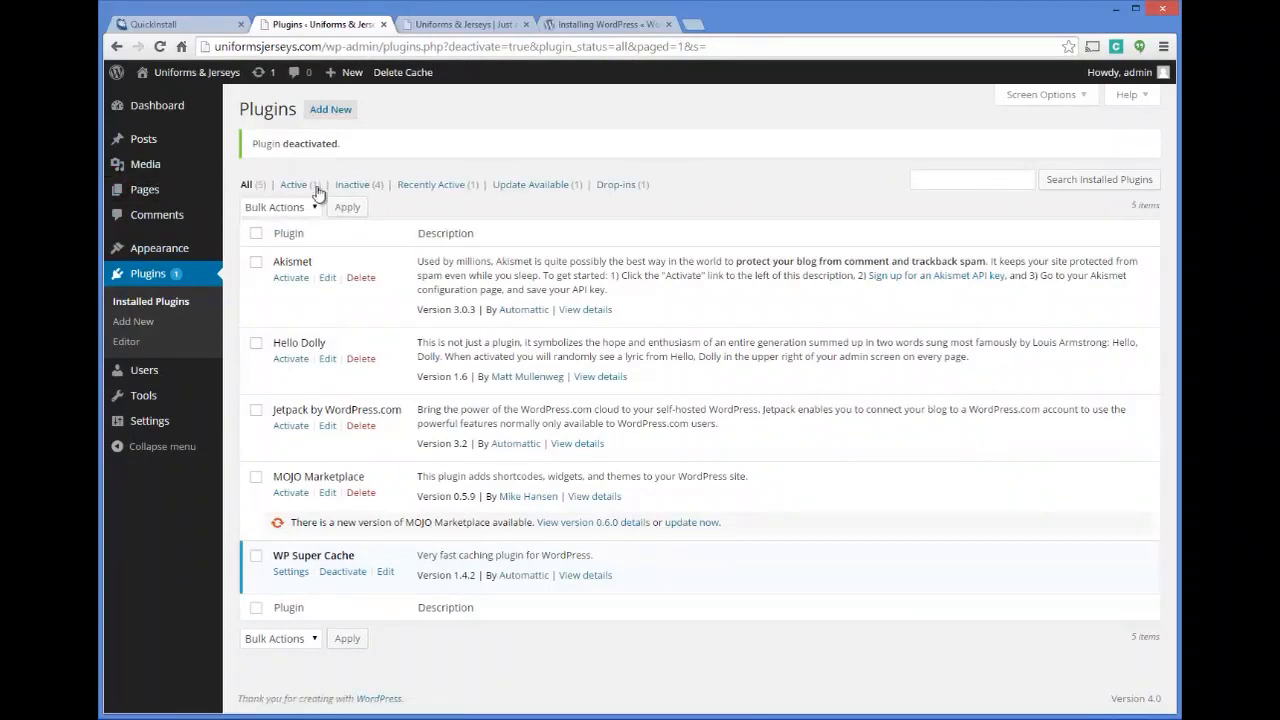
click(321, 116)
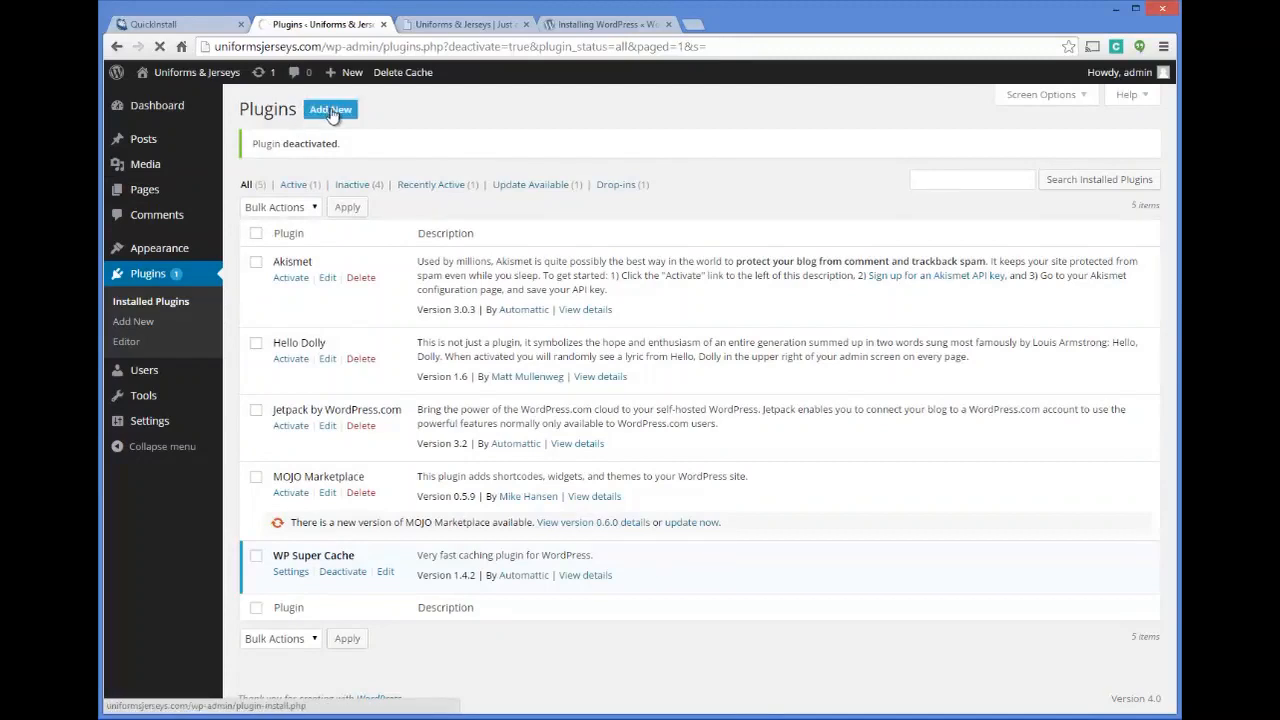
click(946, 153)
text(google)
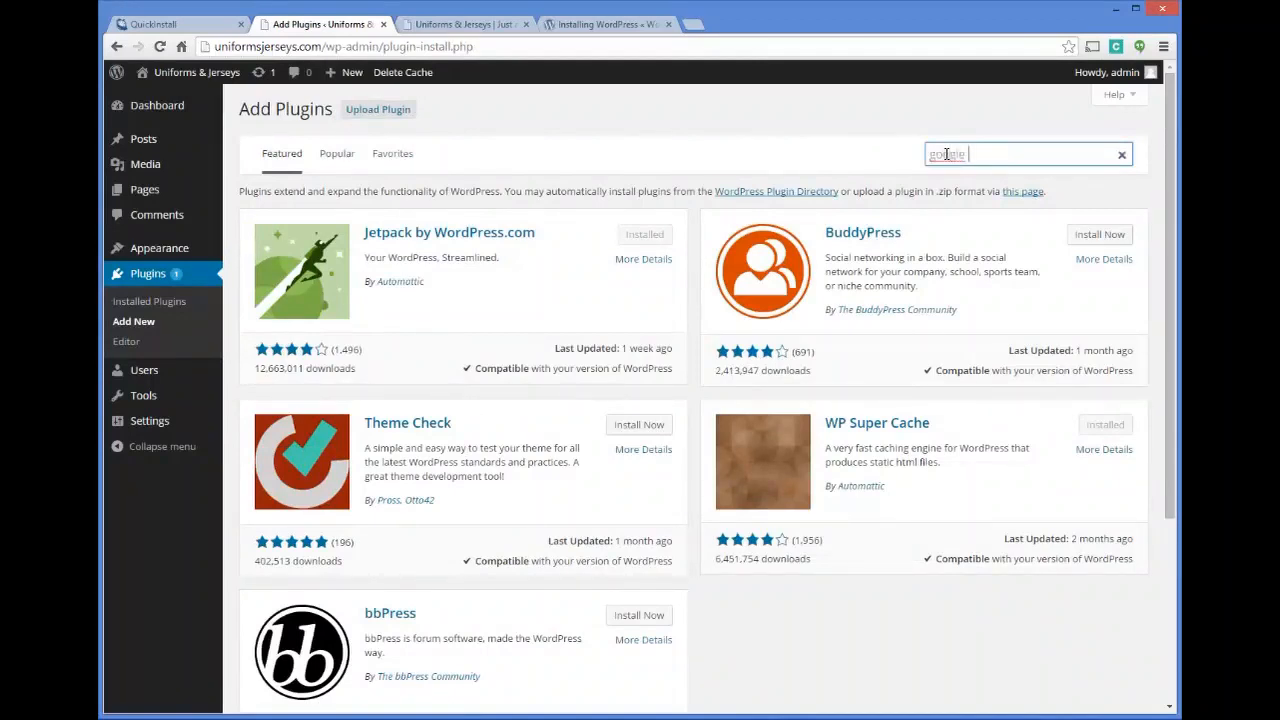
text( xml sitemap)
key(Return)
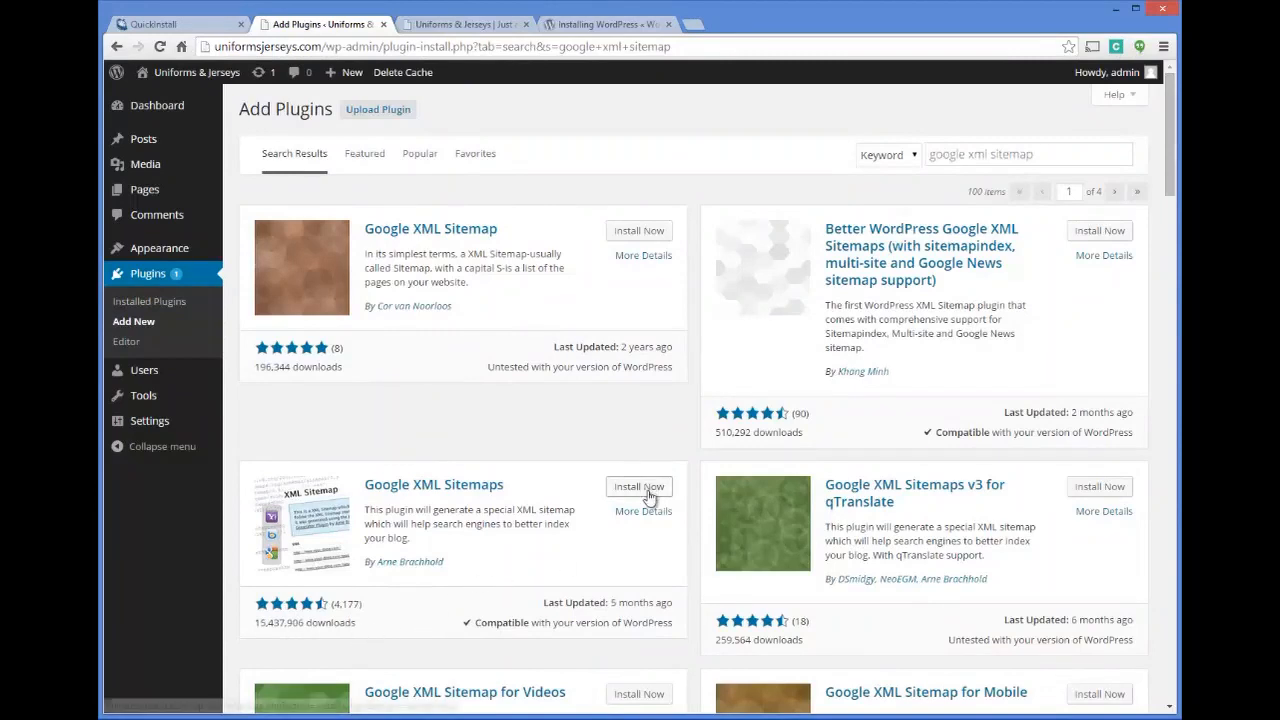
click(409, 487)
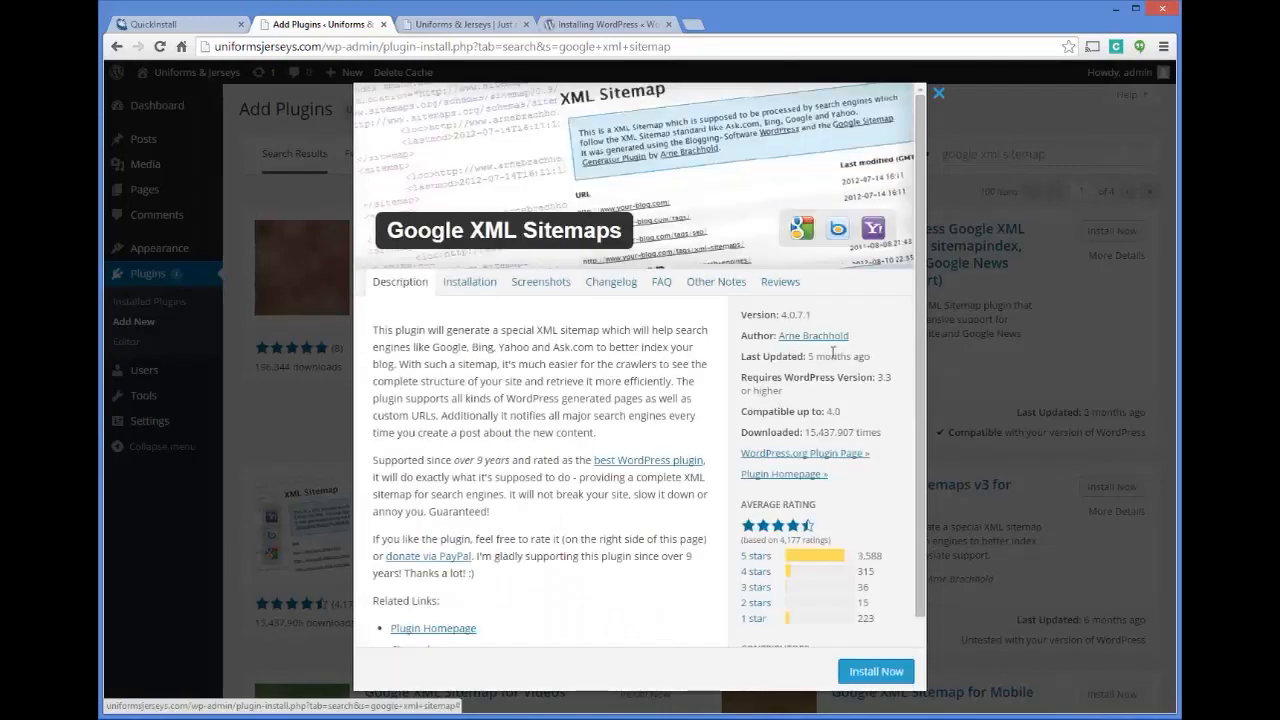
click(873, 671)
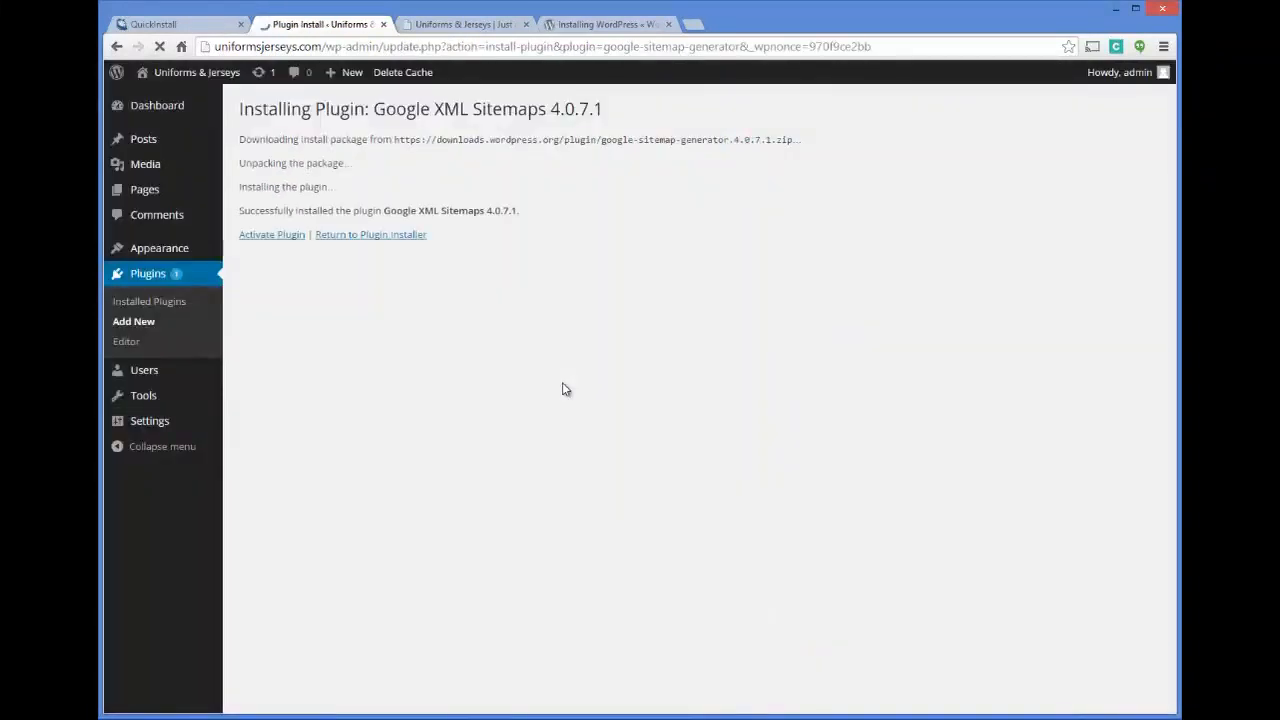
click(291, 236)
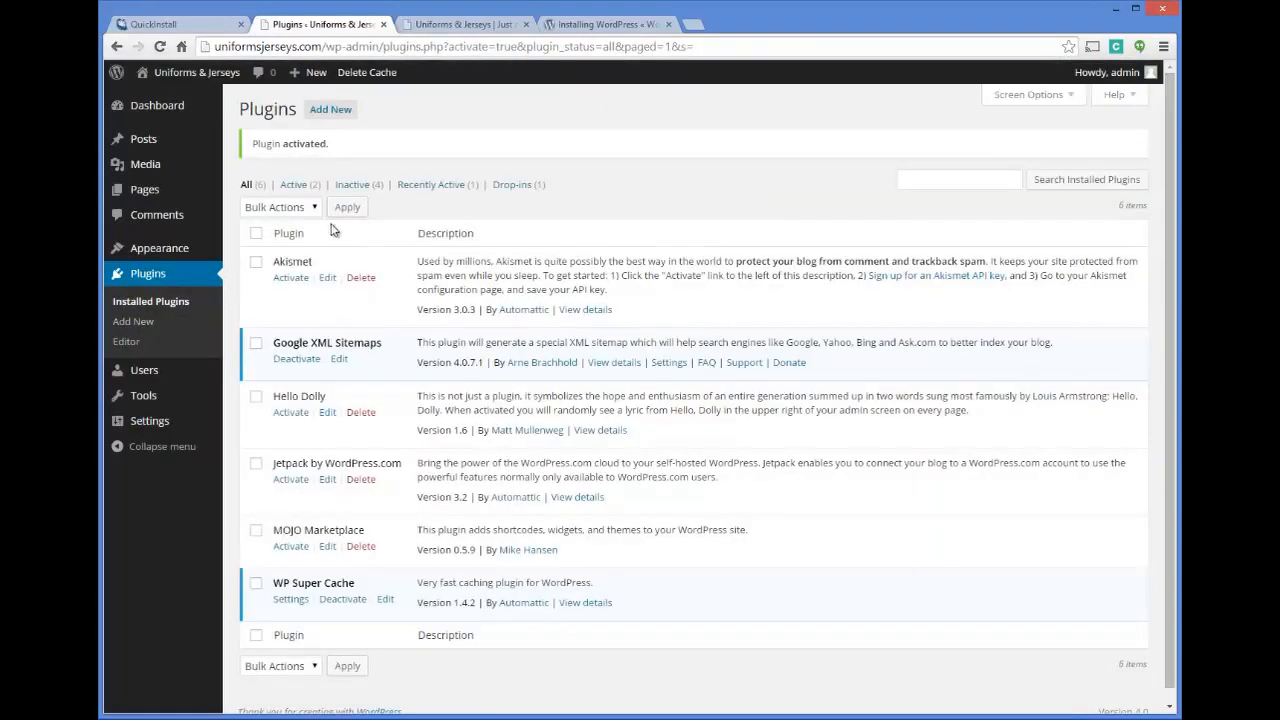
Search the plugin directory for "yoast seo", then install and activate WordPress SEO by Yoast.
click(330, 110)
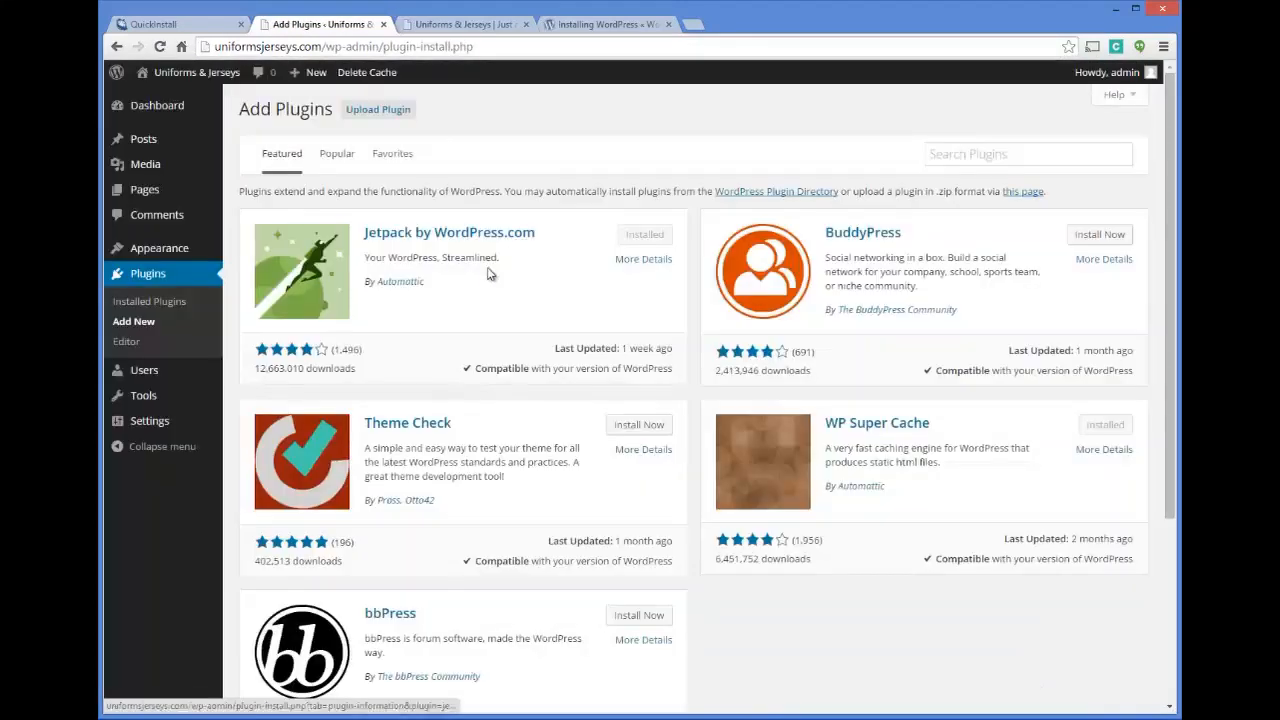
click(955, 156)
text(yoast seo)
key(Return)
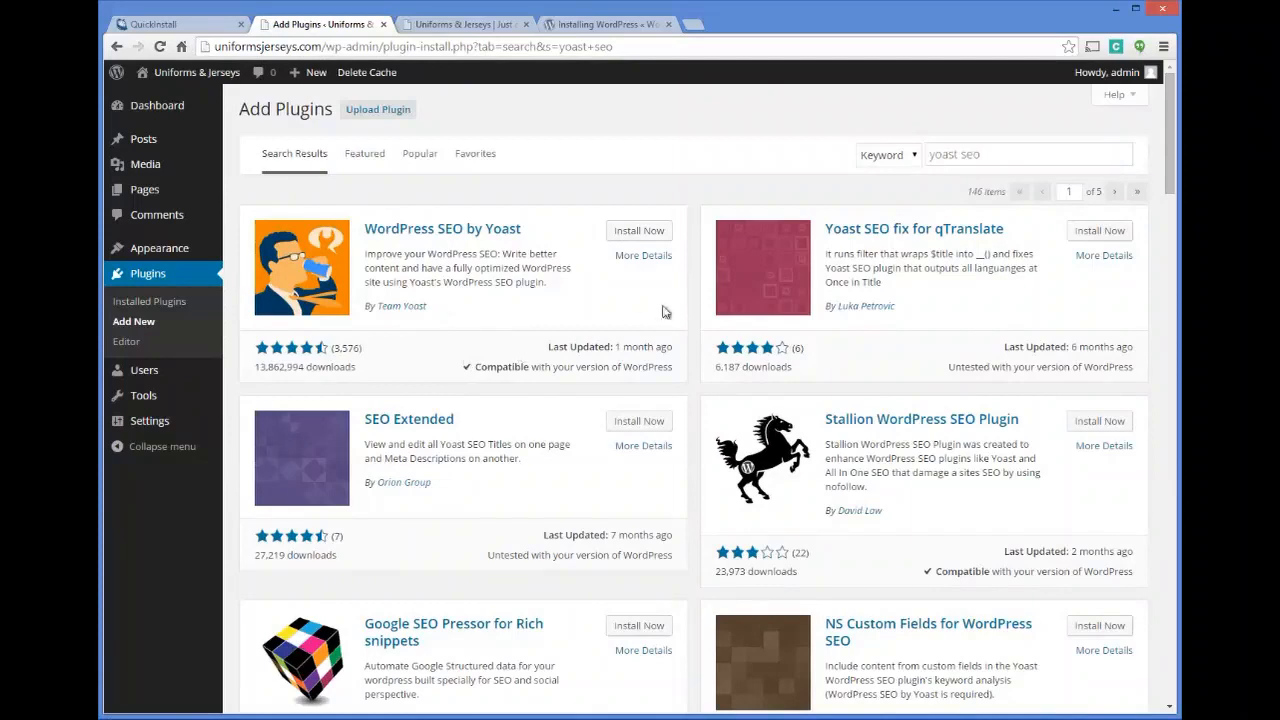
click(653, 234)
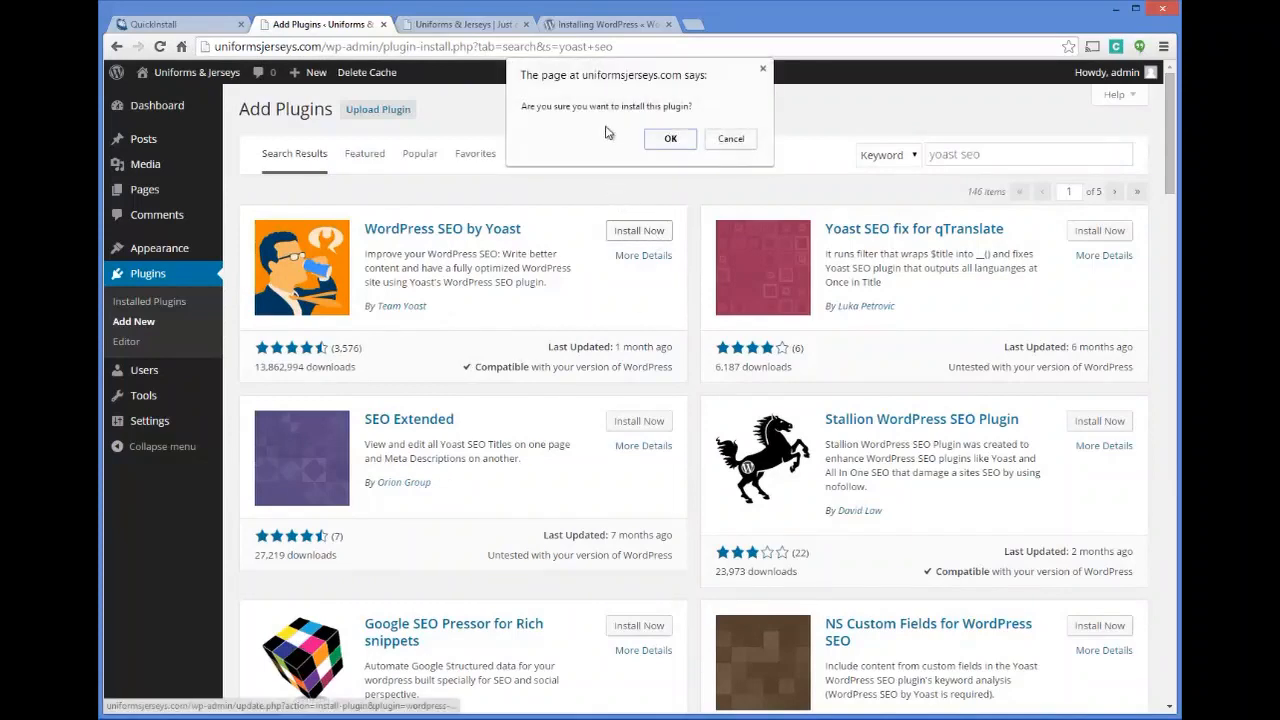
click(670, 138)
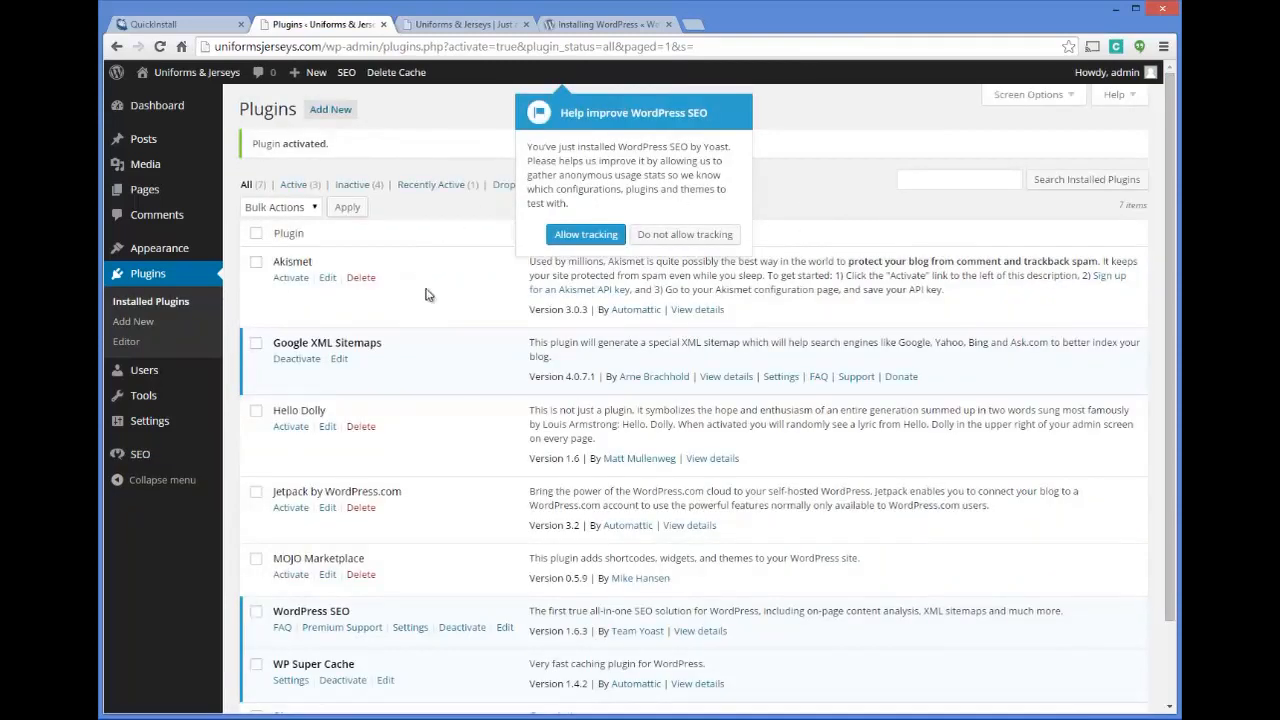
Check the WordPress updates page and allow anonymous usage tracking for WordPress SEO.
click(170, 110)
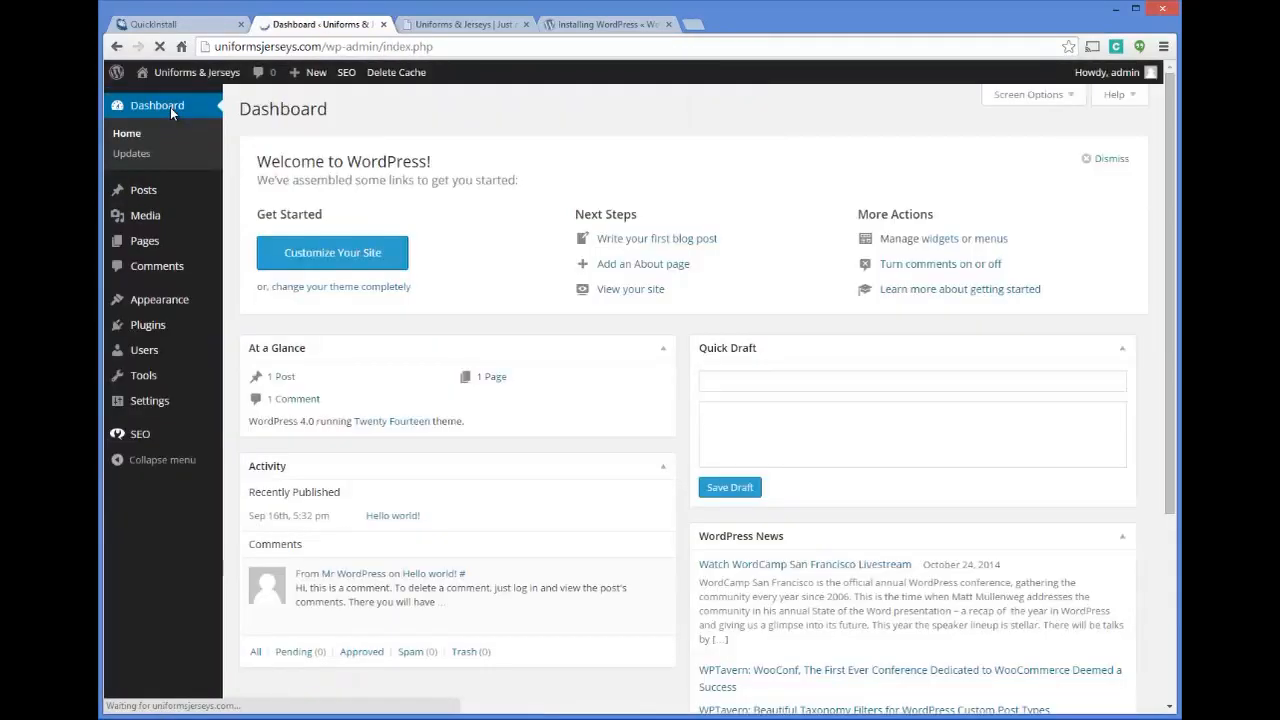
click(143, 154)
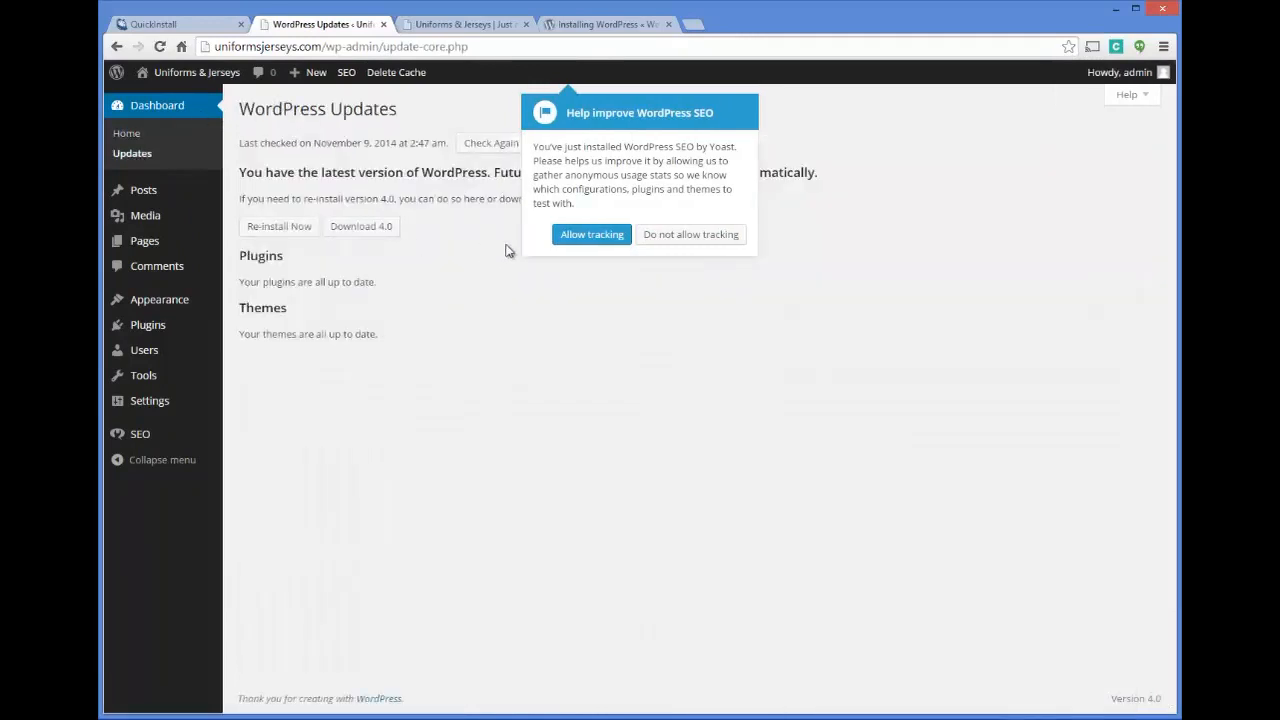
click(594, 236)
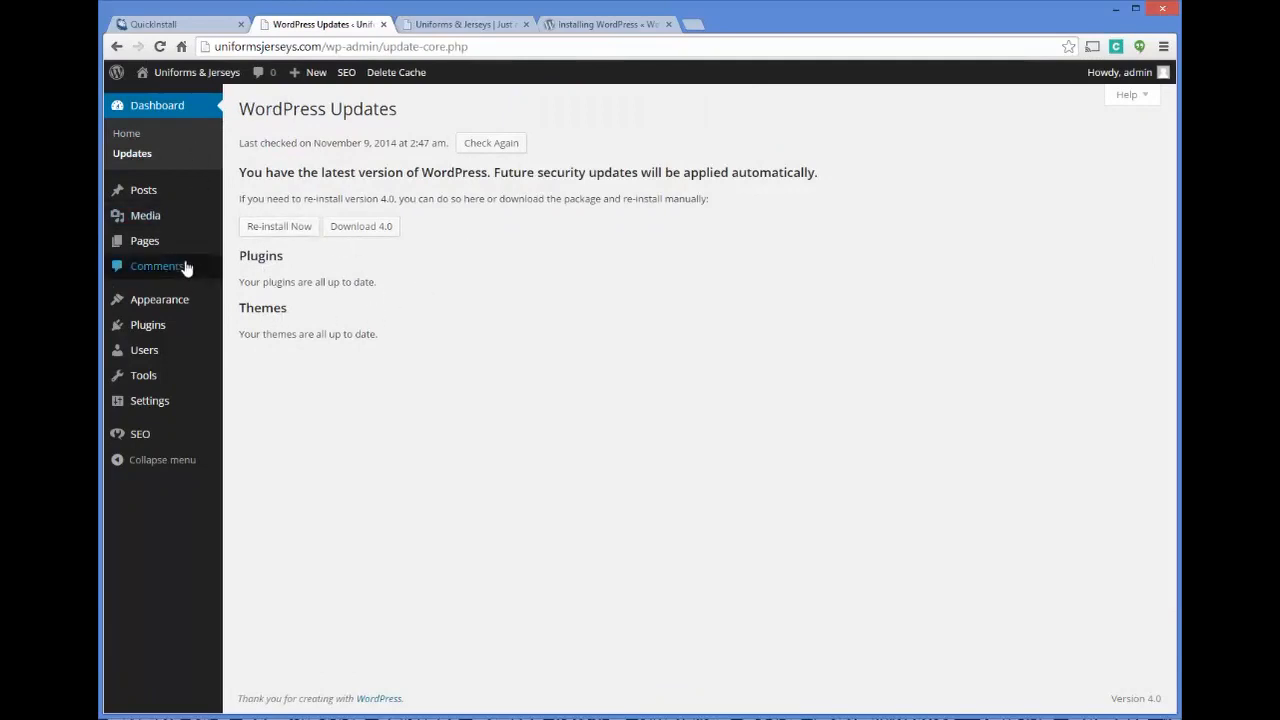
Dismiss the WordPress SEO tour offer on the Themes page and activate the Twenty Twelve theme.
mouse_move(167, 437)
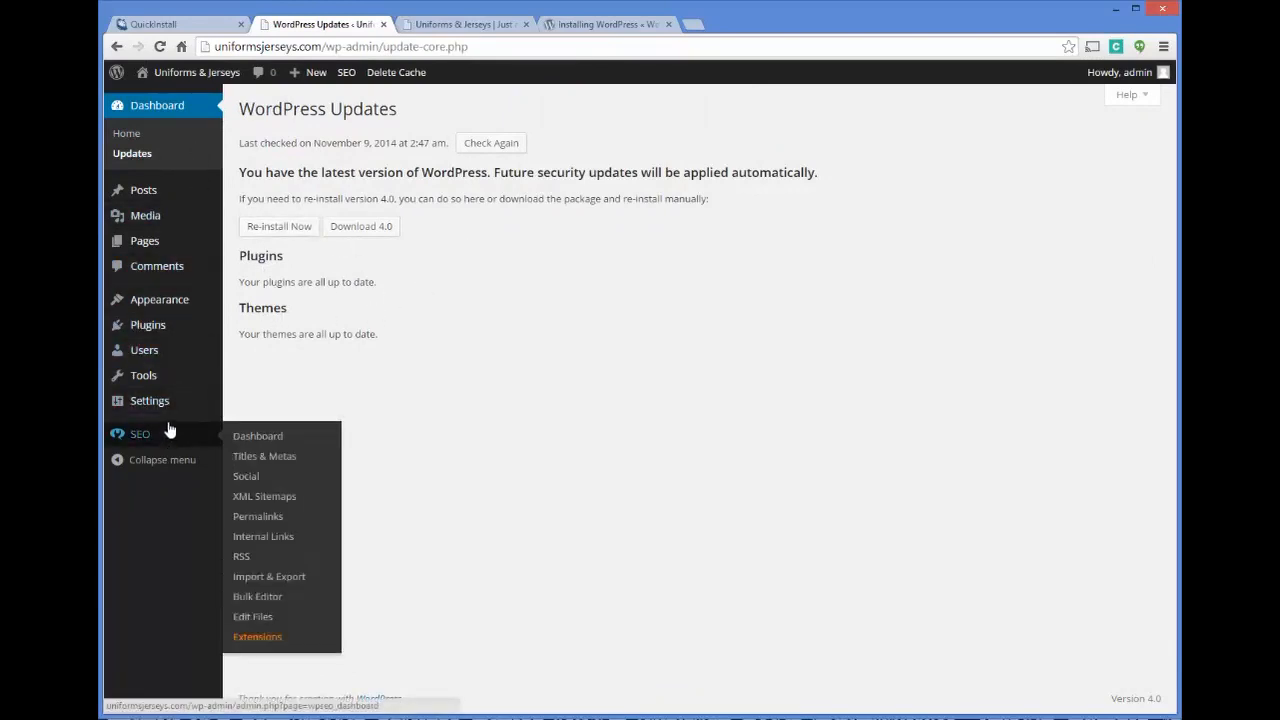
mouse_move(188, 304)
click(287, 307)
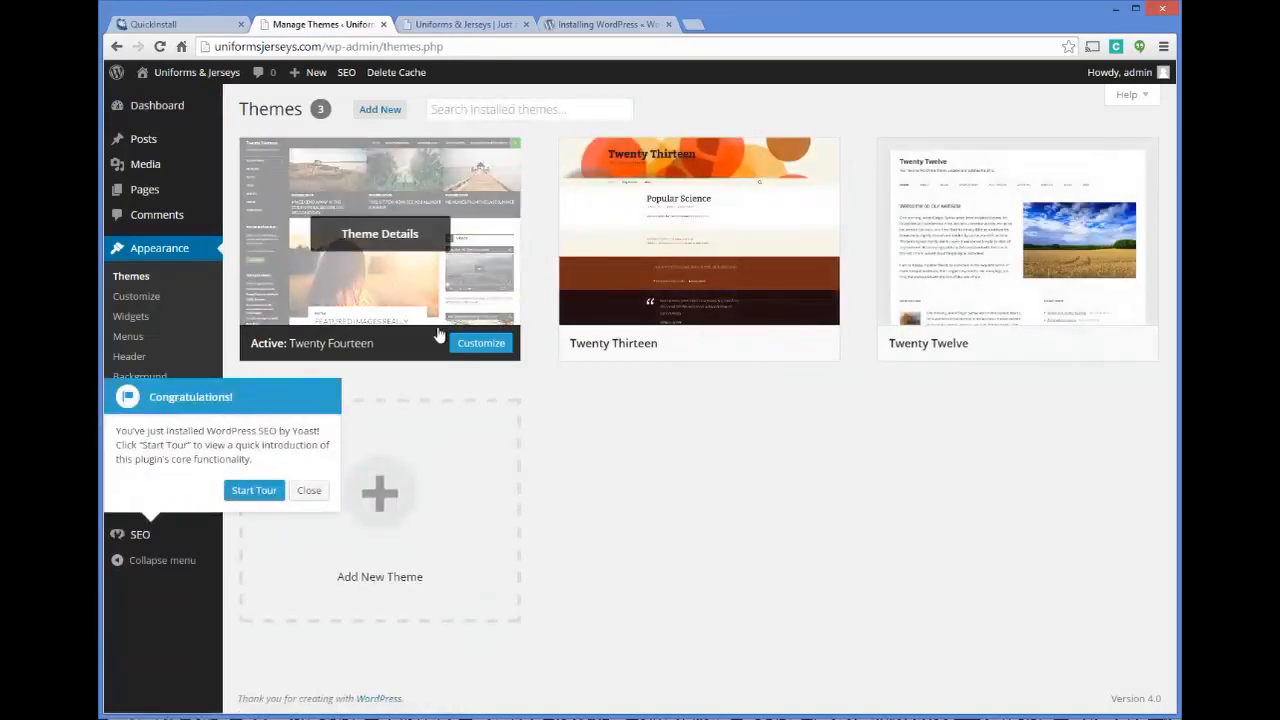
click(309, 490)
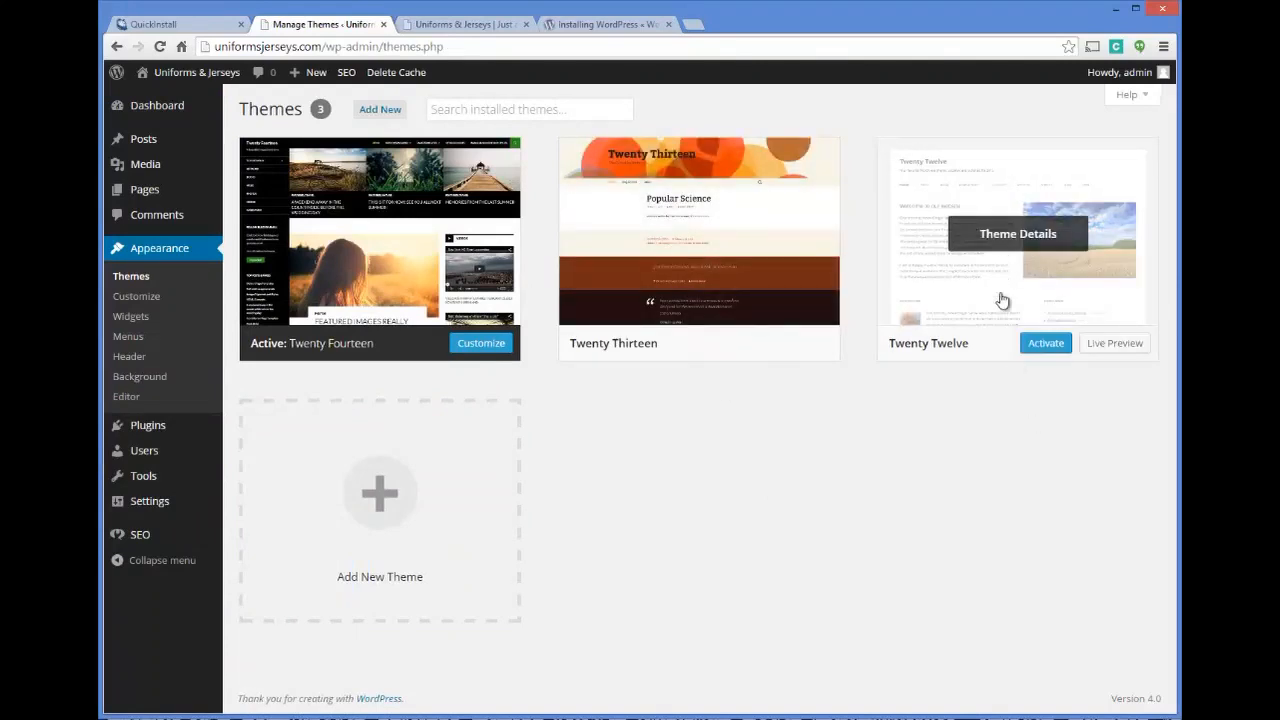
click(1045, 343)
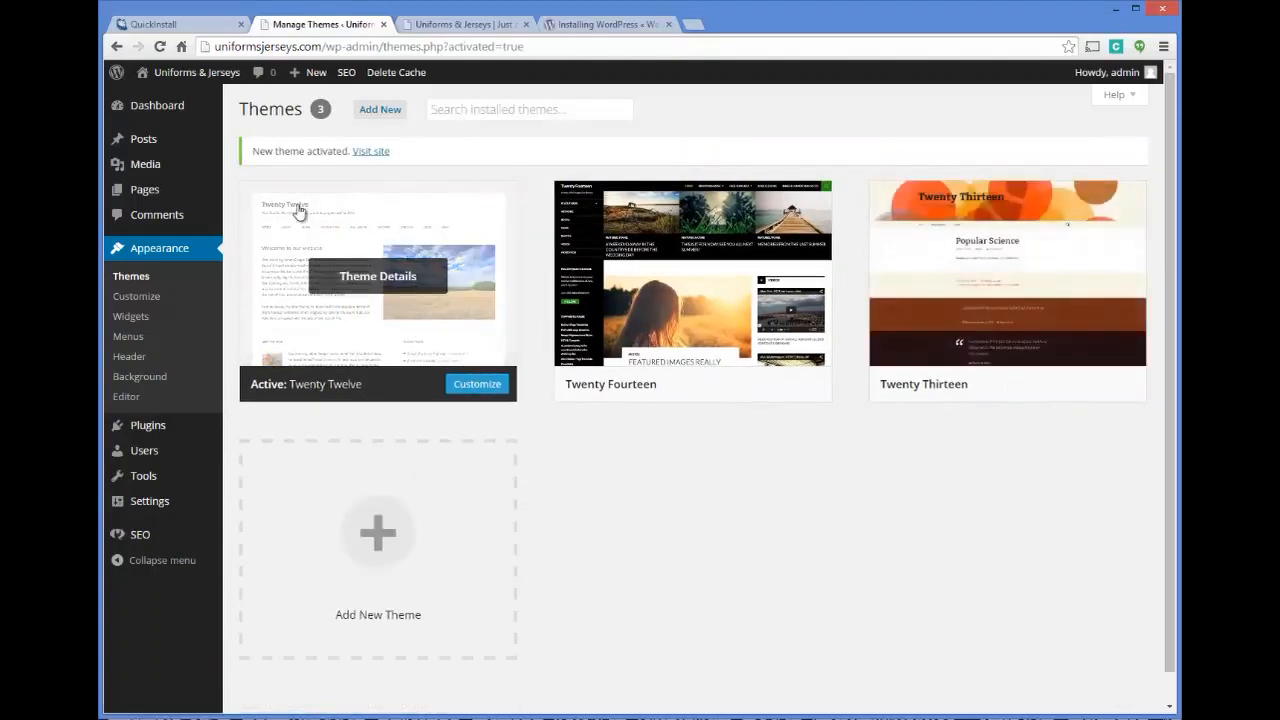
Reload the uniformsjerseys.com front page to examine the new theme, then return to theme management.
click(488, 26)
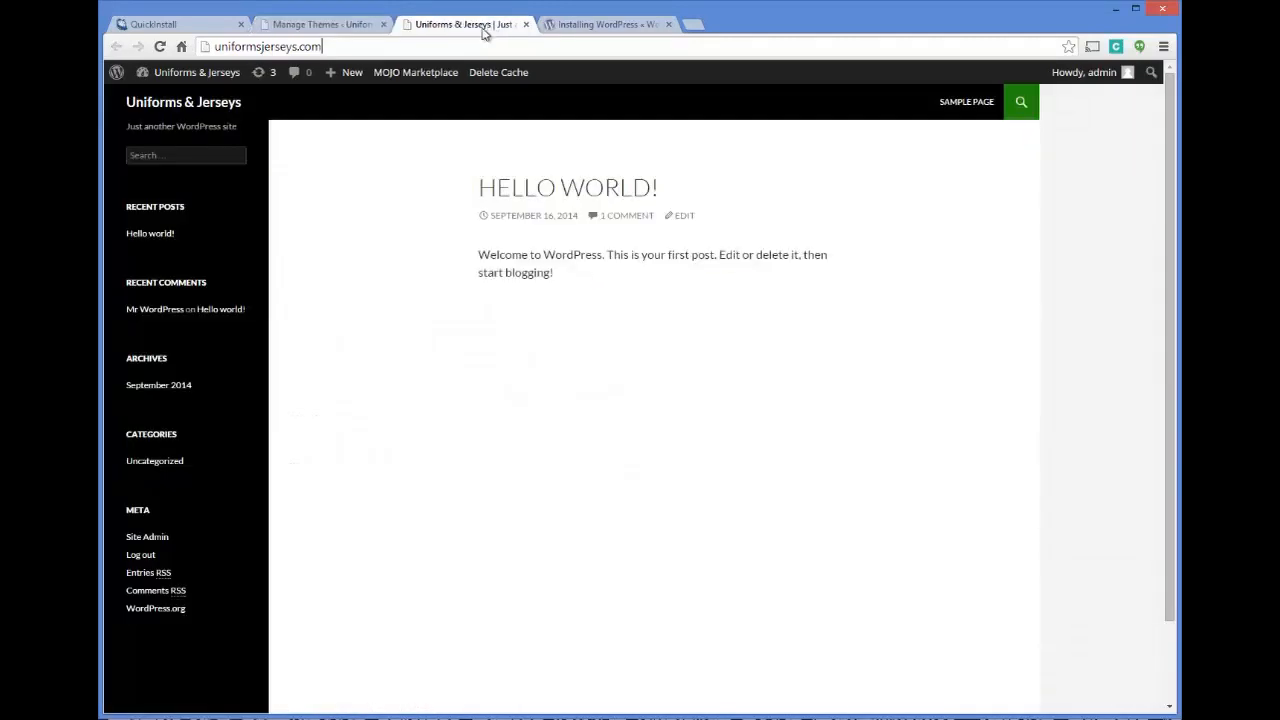
key(Return)
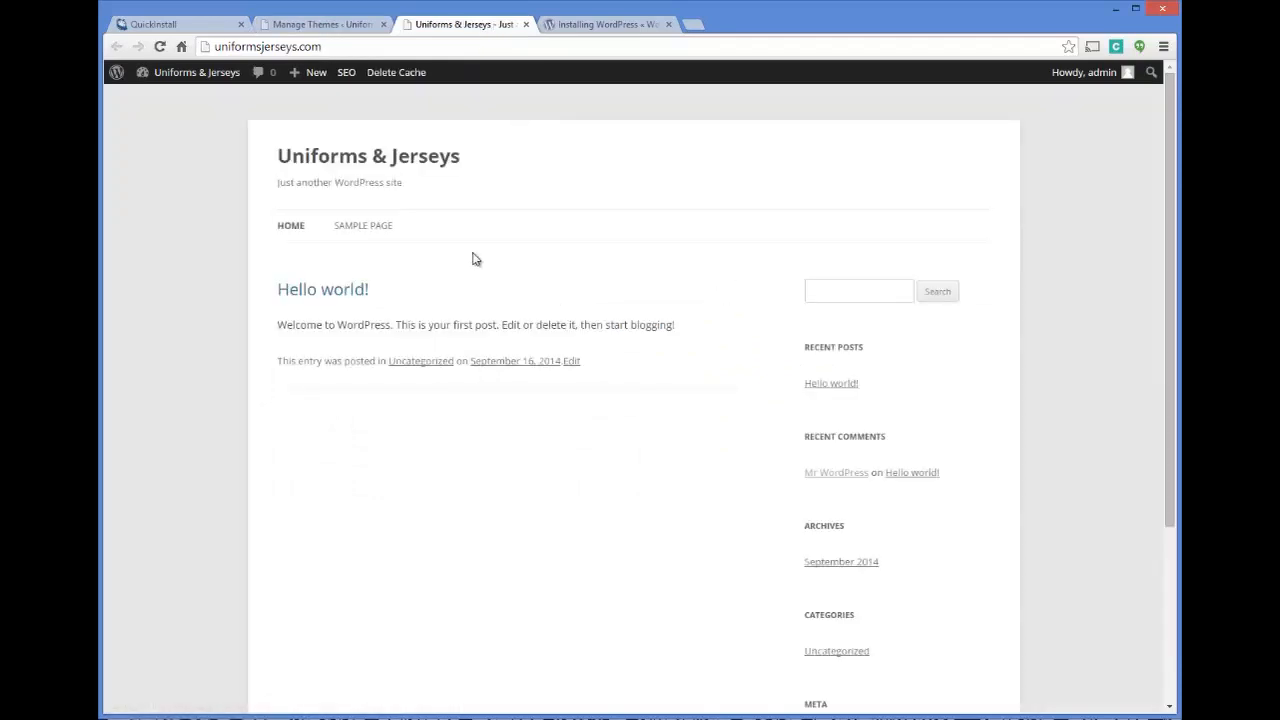
click(350, 27)
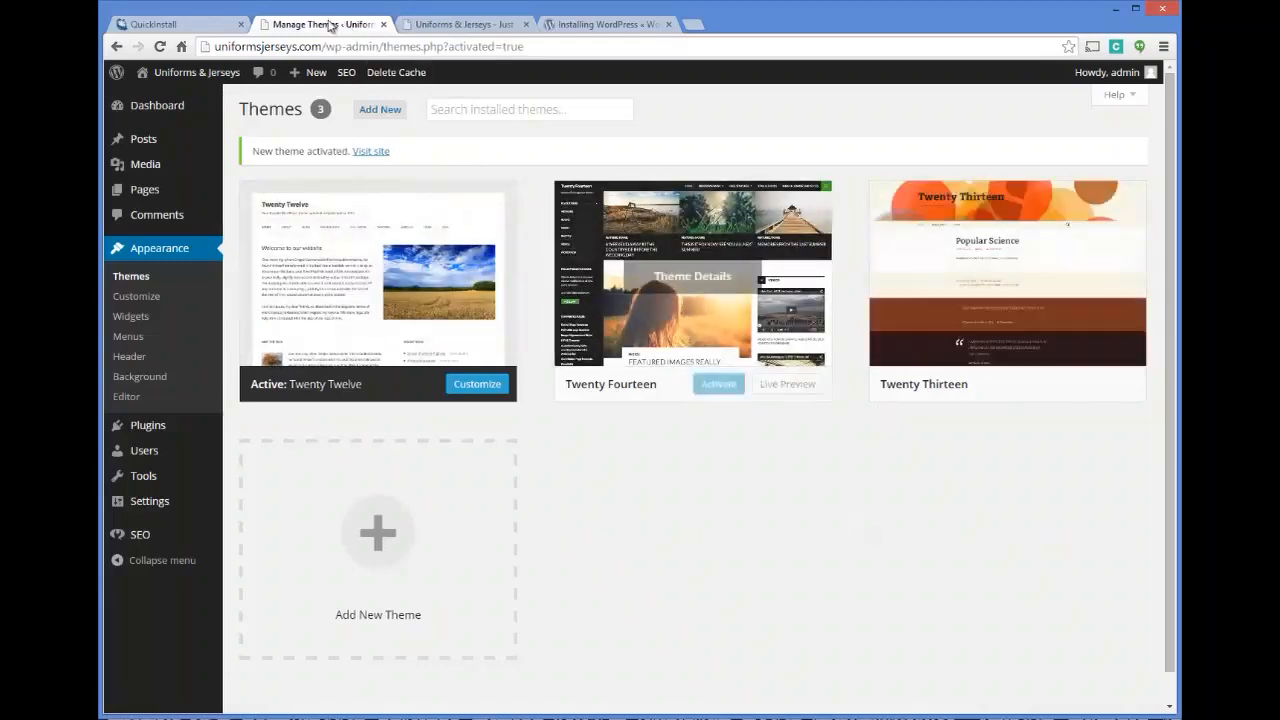
click(455, 28)
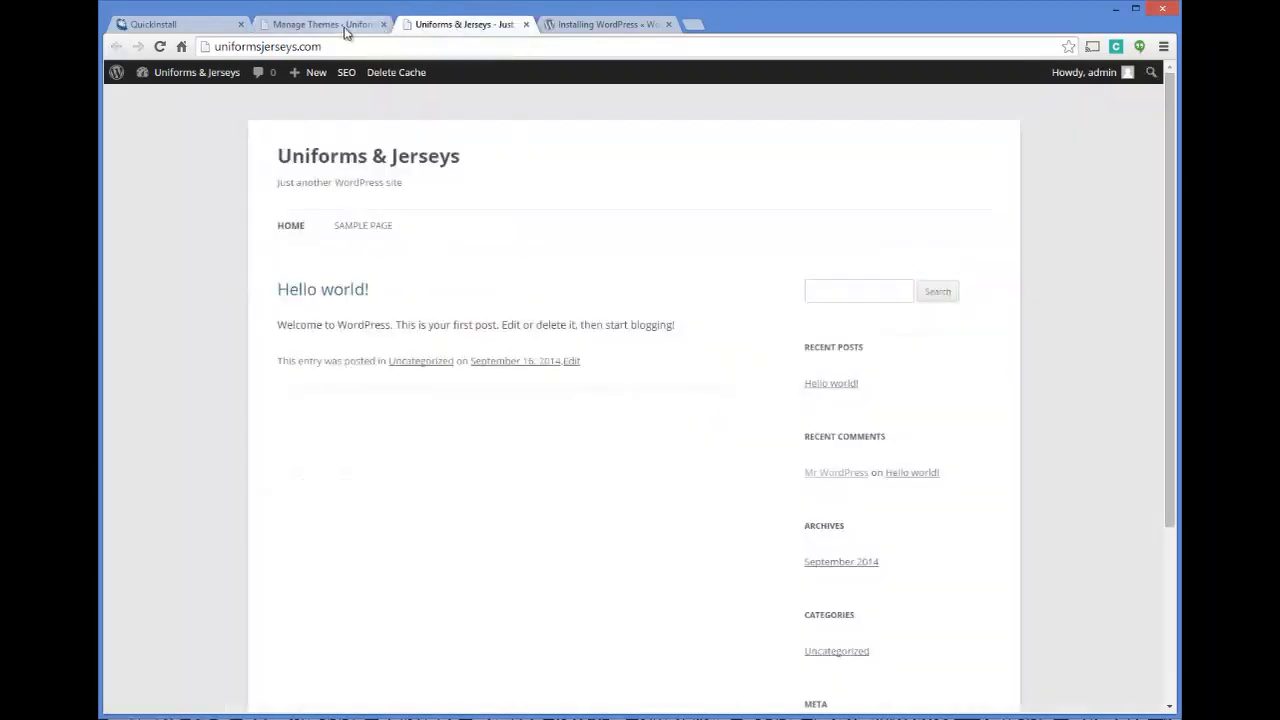
click(340, 25)
scroll(599, 460, down, 1)
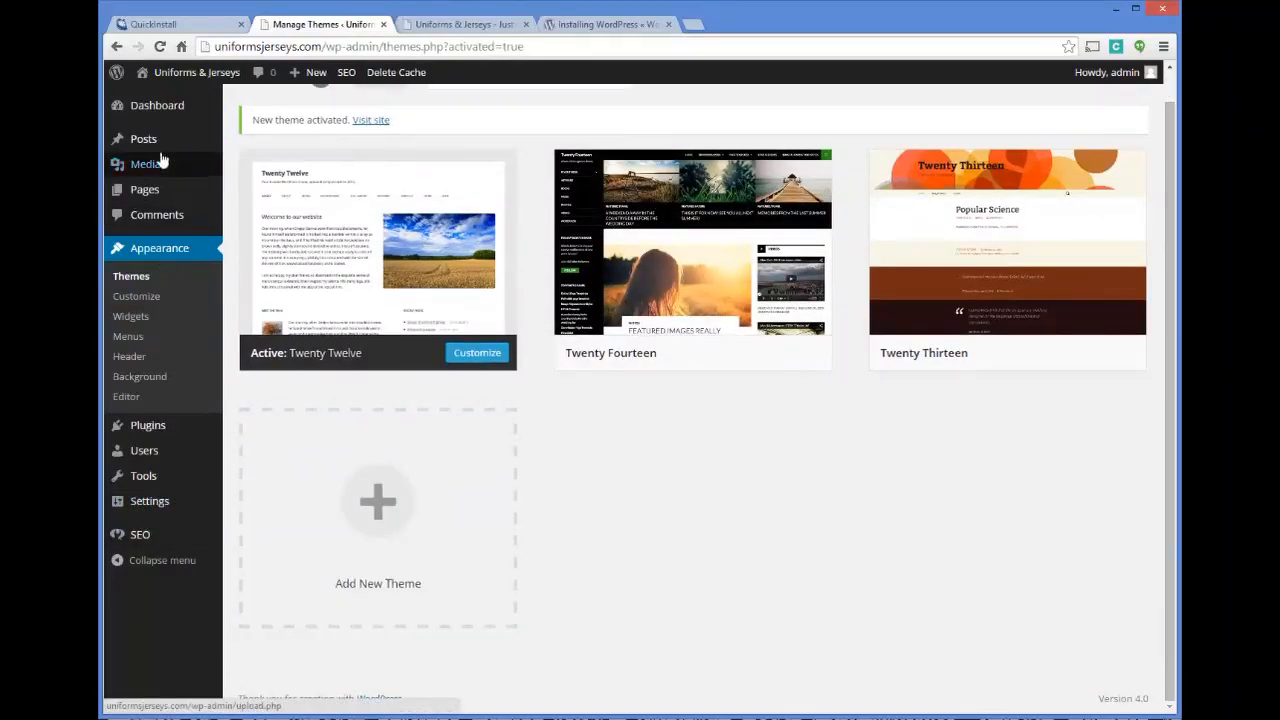
click(153, 502)
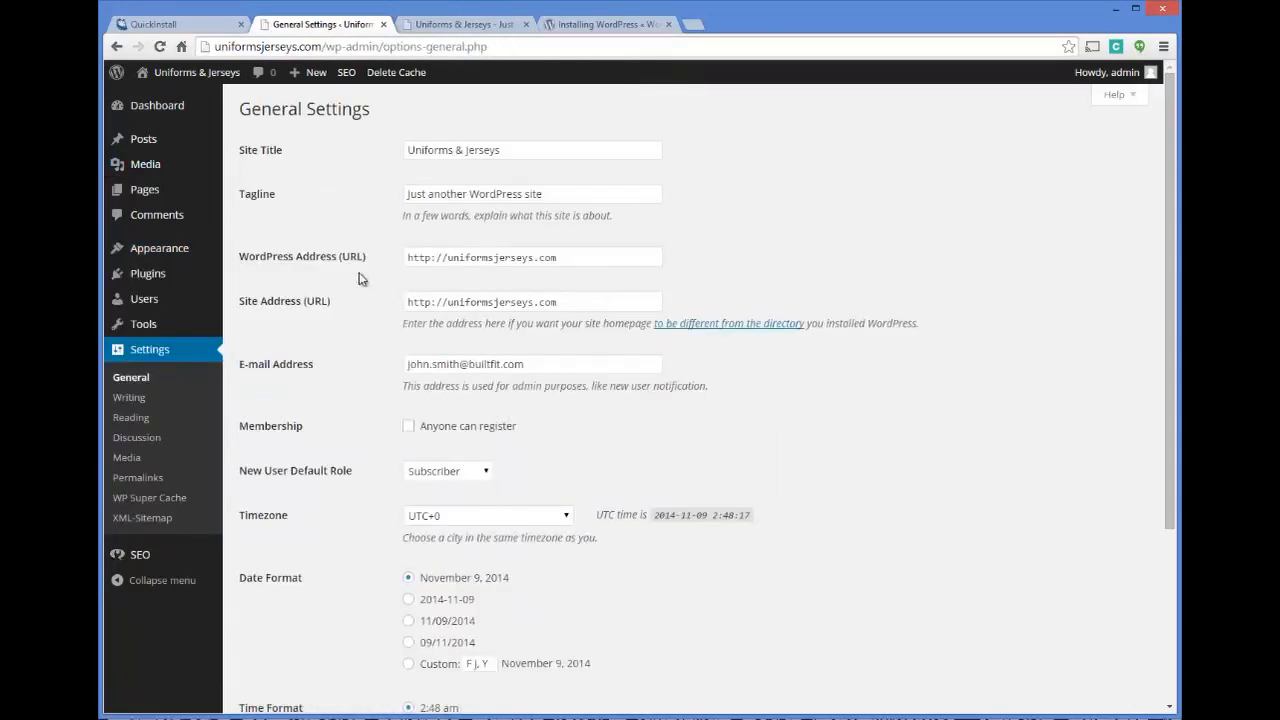
click(447, 259)
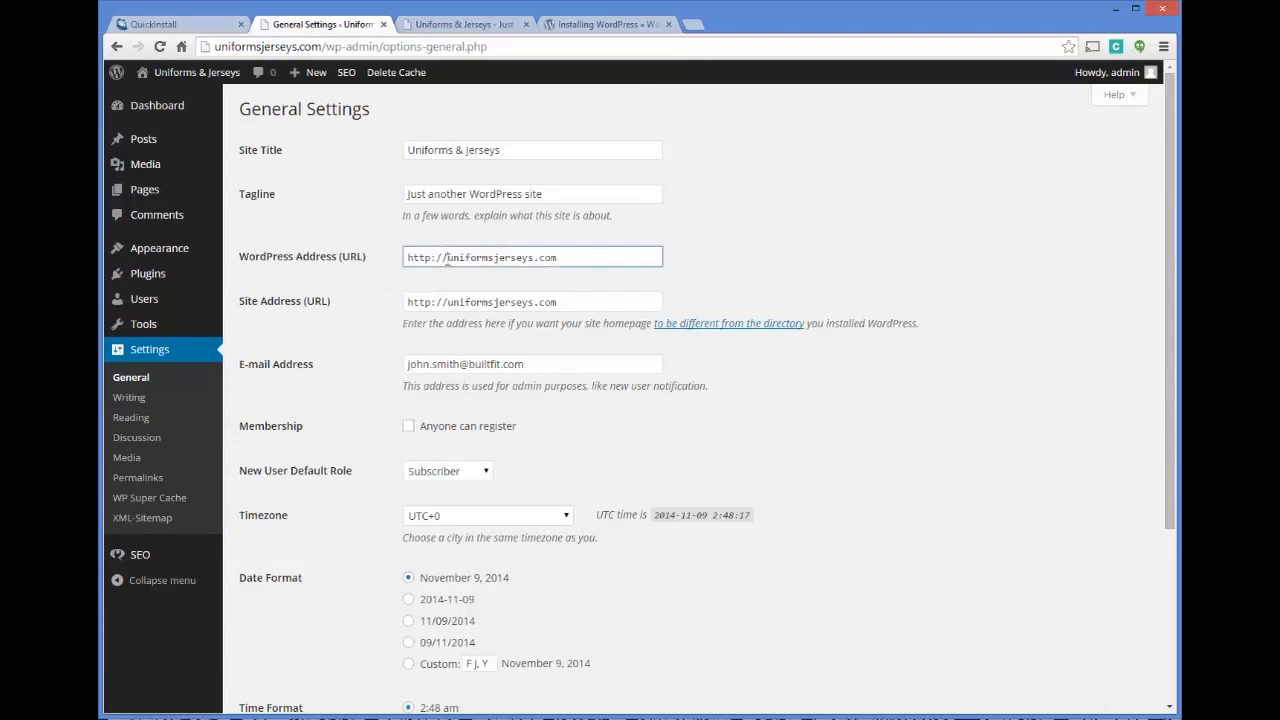
click(220, 25)
click(318, 25)
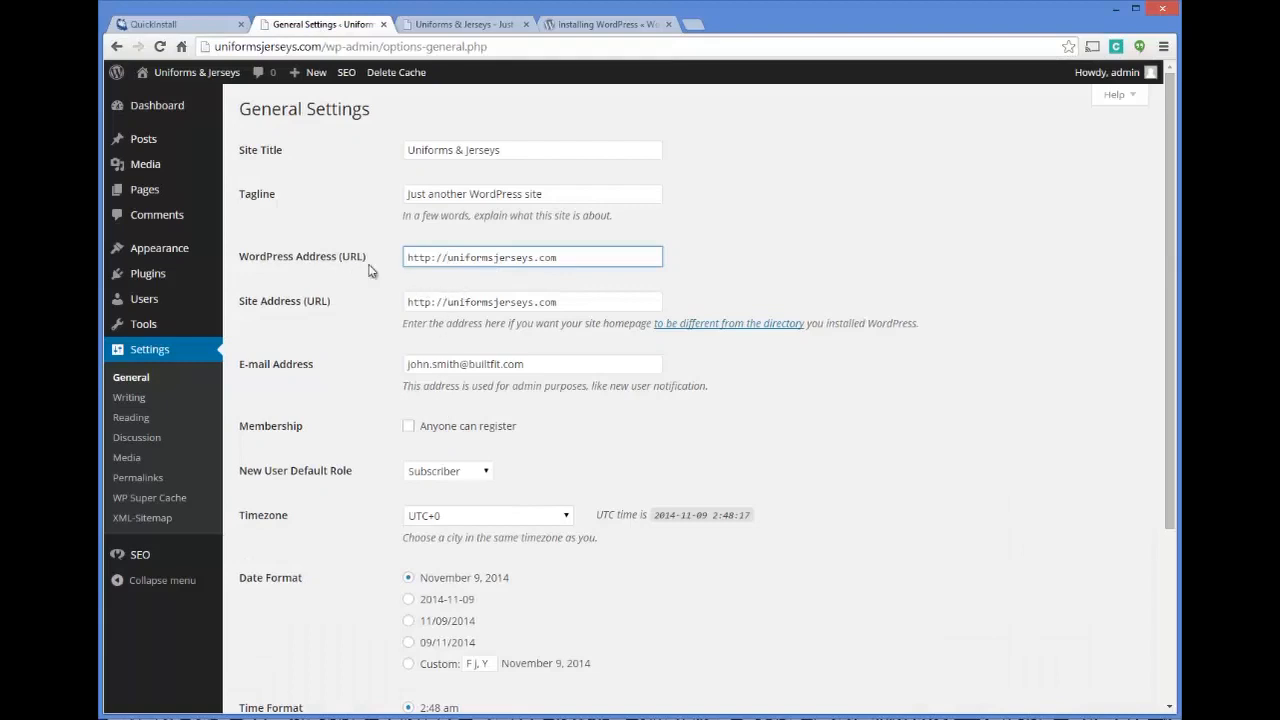
text(www.)
click(448, 302)
text(www.)
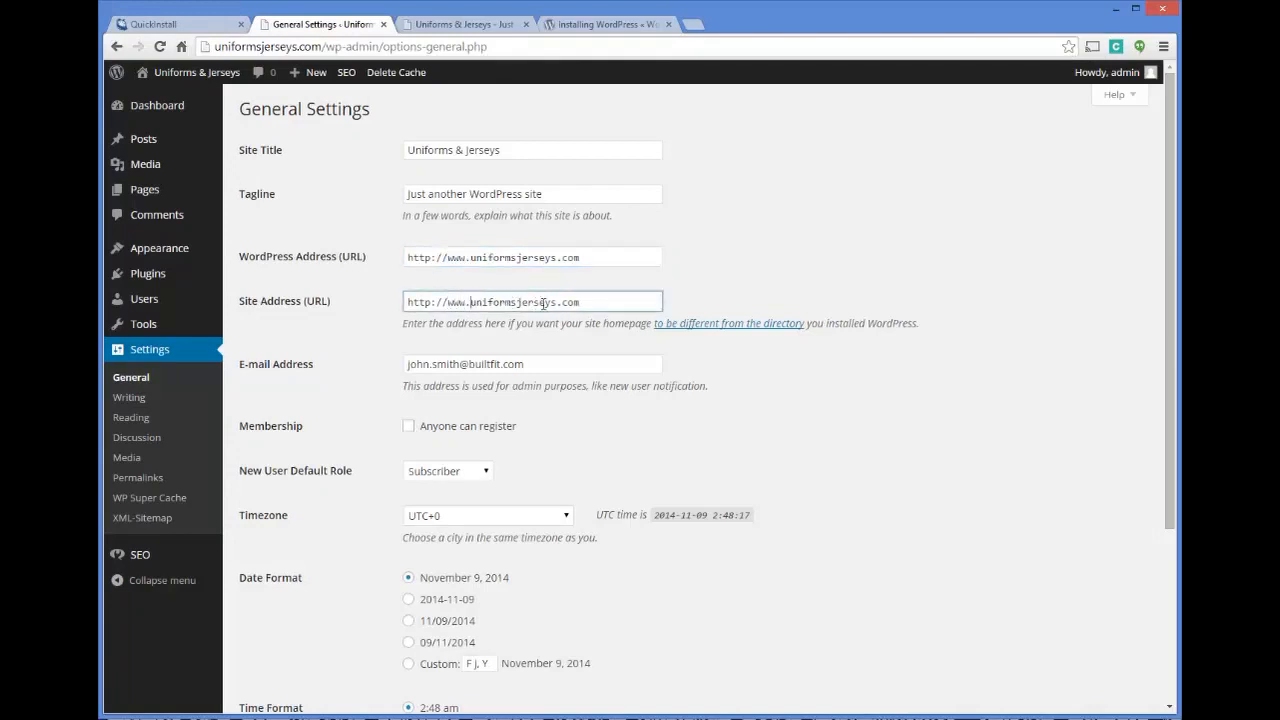
drag(579, 301, 406, 296)
click(605, 308)
Replace the site's tagline with "Your one stop shop for sports uniforms and jerseys!".
drag(563, 198, 278, 167)
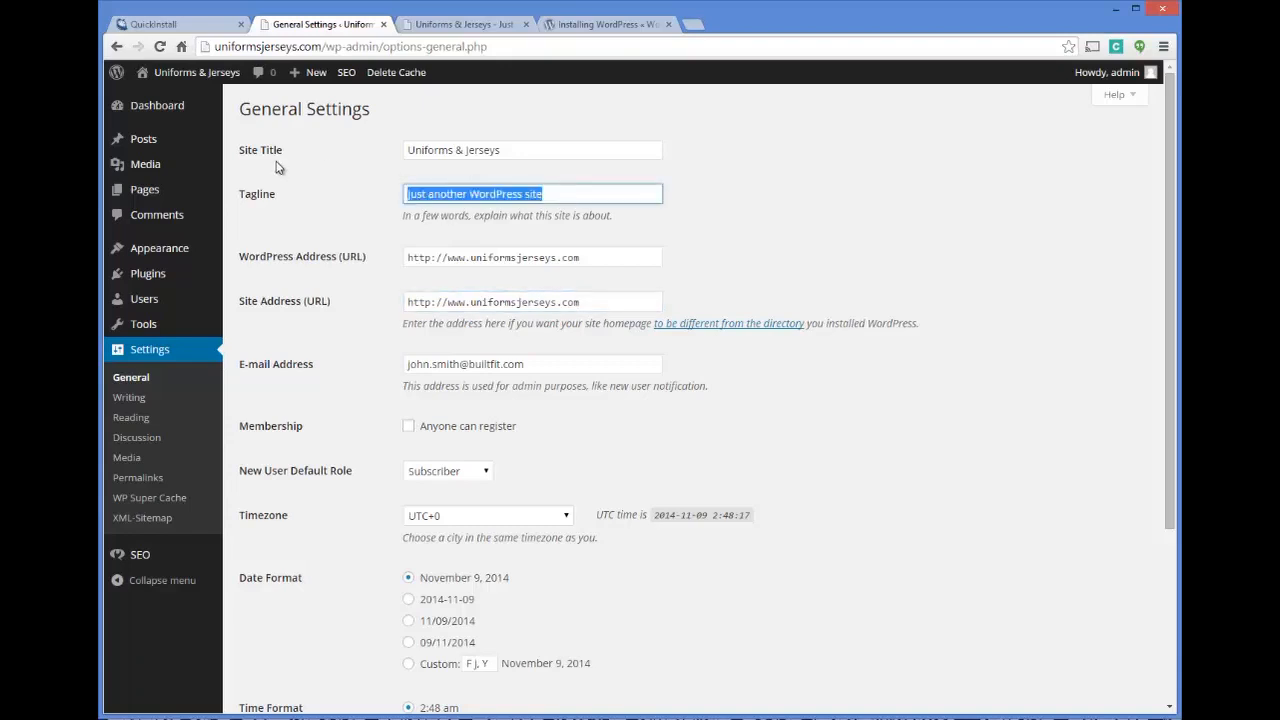
key(BackSpace)
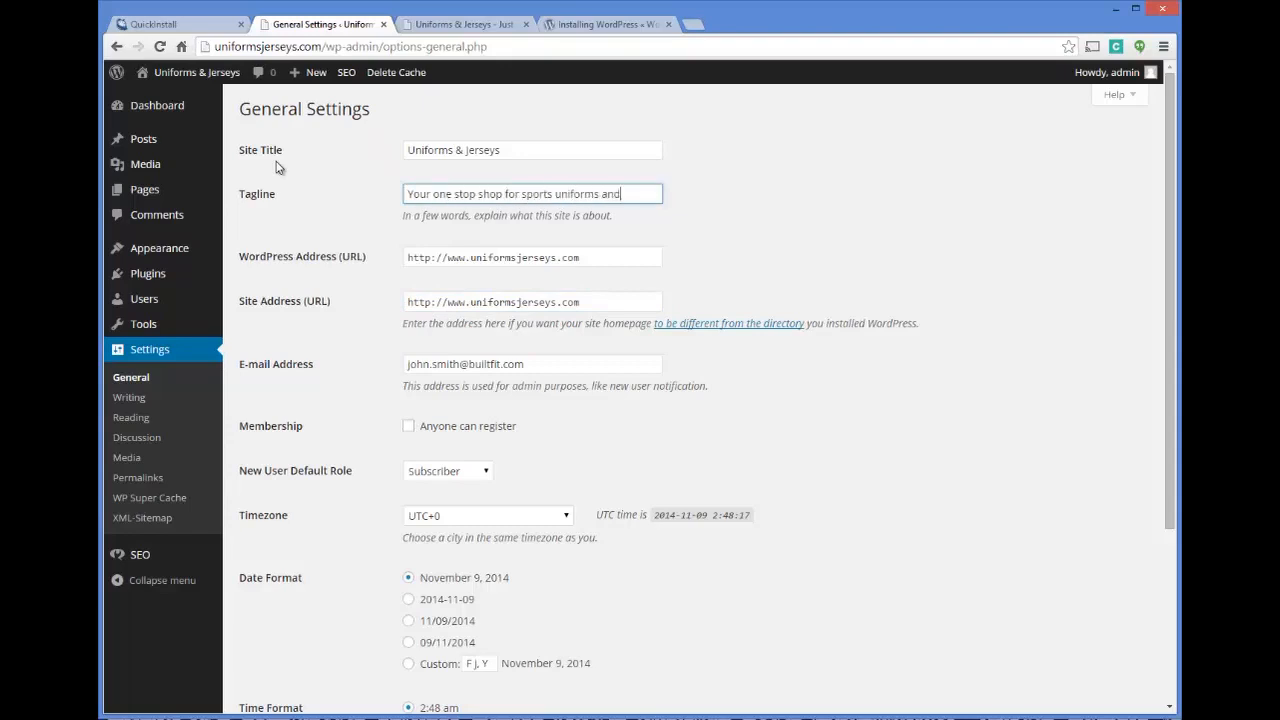
text(!)
Review the www prefix in the WordPress Address and save the general settings.
click(467, 258)
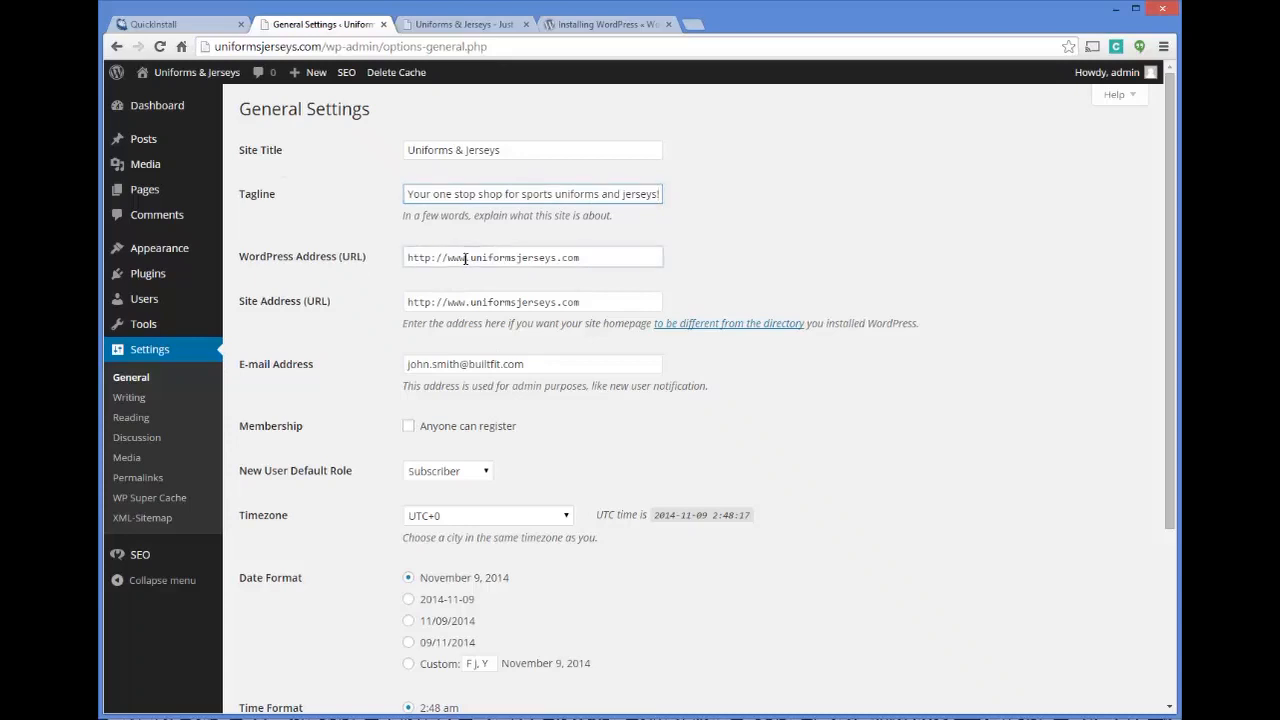
double_click(450, 258)
click(587, 260)
scroll(630, 290, down, 3)
click(242, 639)
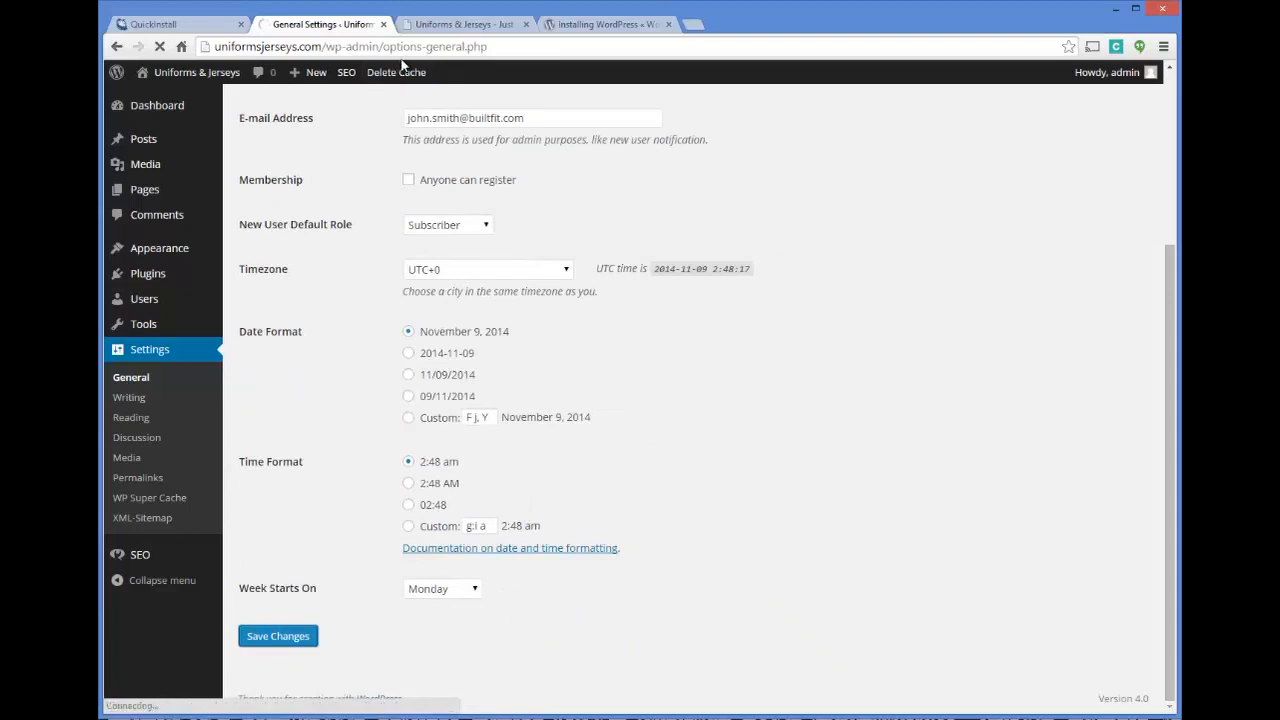
Switch to the QuickInstall page and copy the generated WordPress admin password.
click(187, 26)
drag(675, 510, 593, 510)
right_click(607, 510)
click(640, 521)
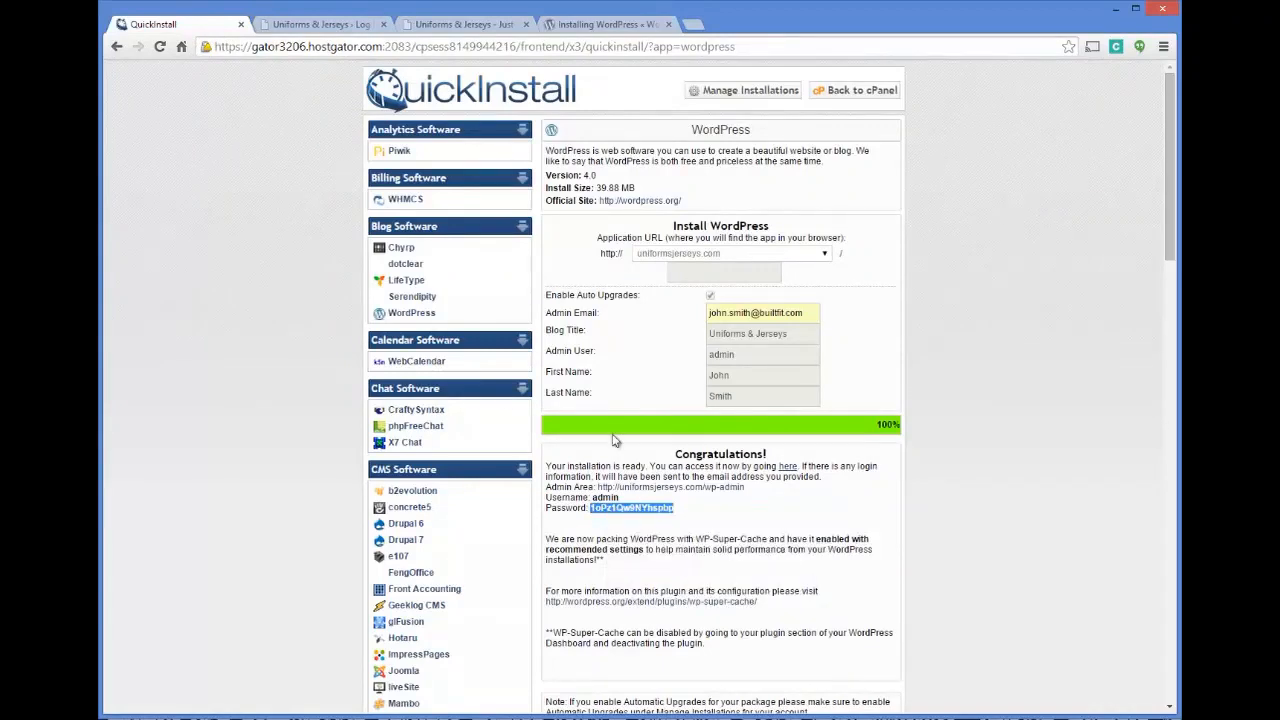
Log in to the WordPress admin with the username admin and the copied account password.
click(322, 26)
text(admin)
key(Tab)
key(ctrl+v)
key(Return)
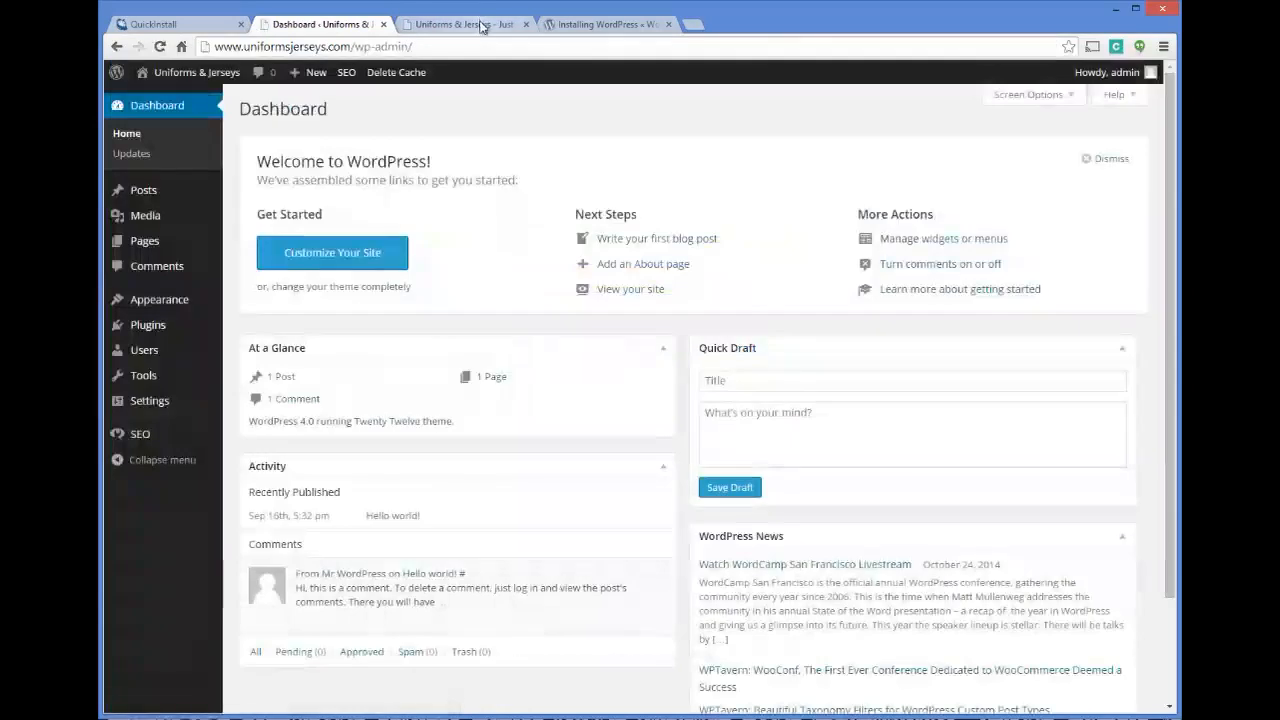
Reload the public uniformsjerseys.com site to check the new tagline, and return to the WordPress dashboard.
click(486, 26)
click(483, 47)
key(Return)
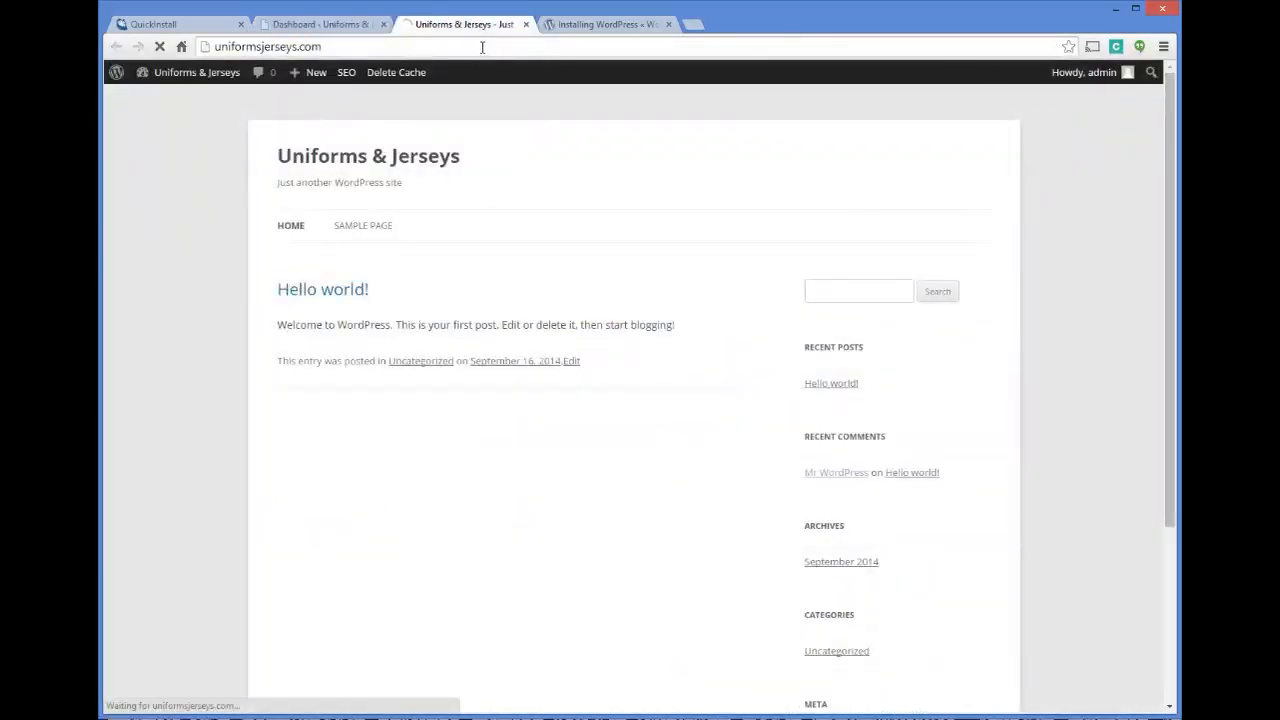
click(358, 25)
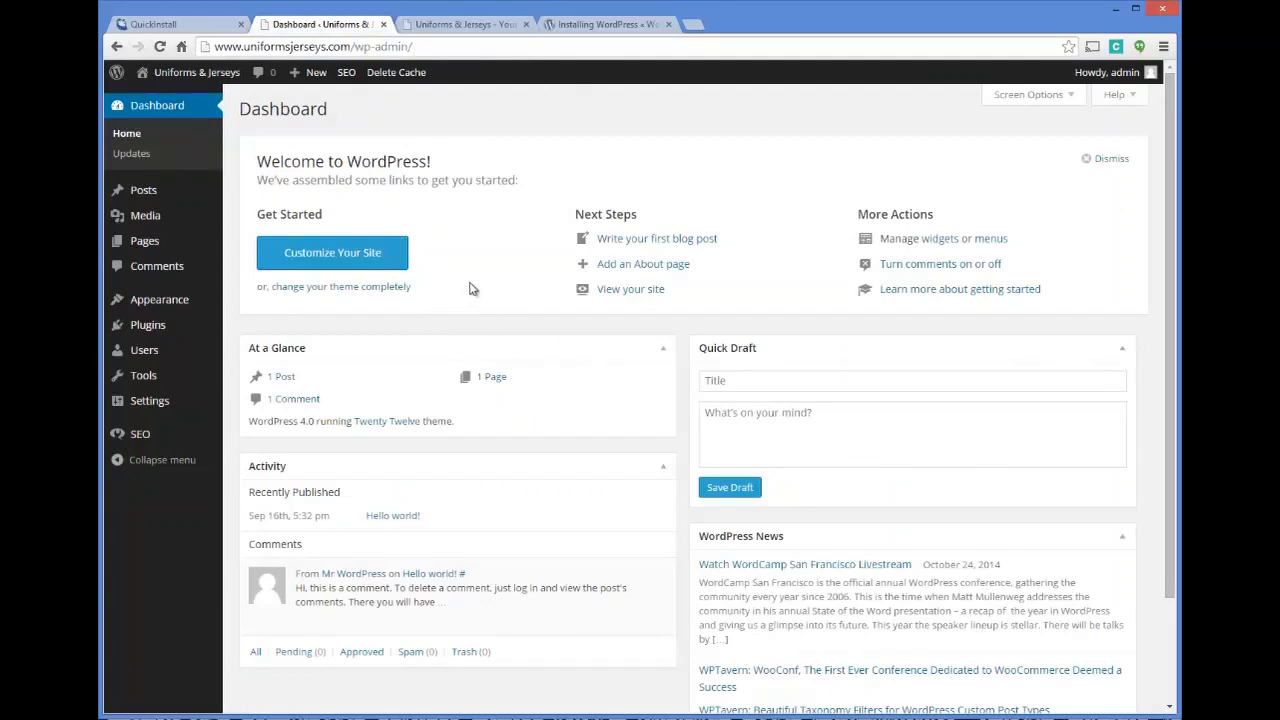
Examine the Yoast SEO general settings, including tracking, security and the Google Webmaster Tools verification field.
mouse_move(150, 440)
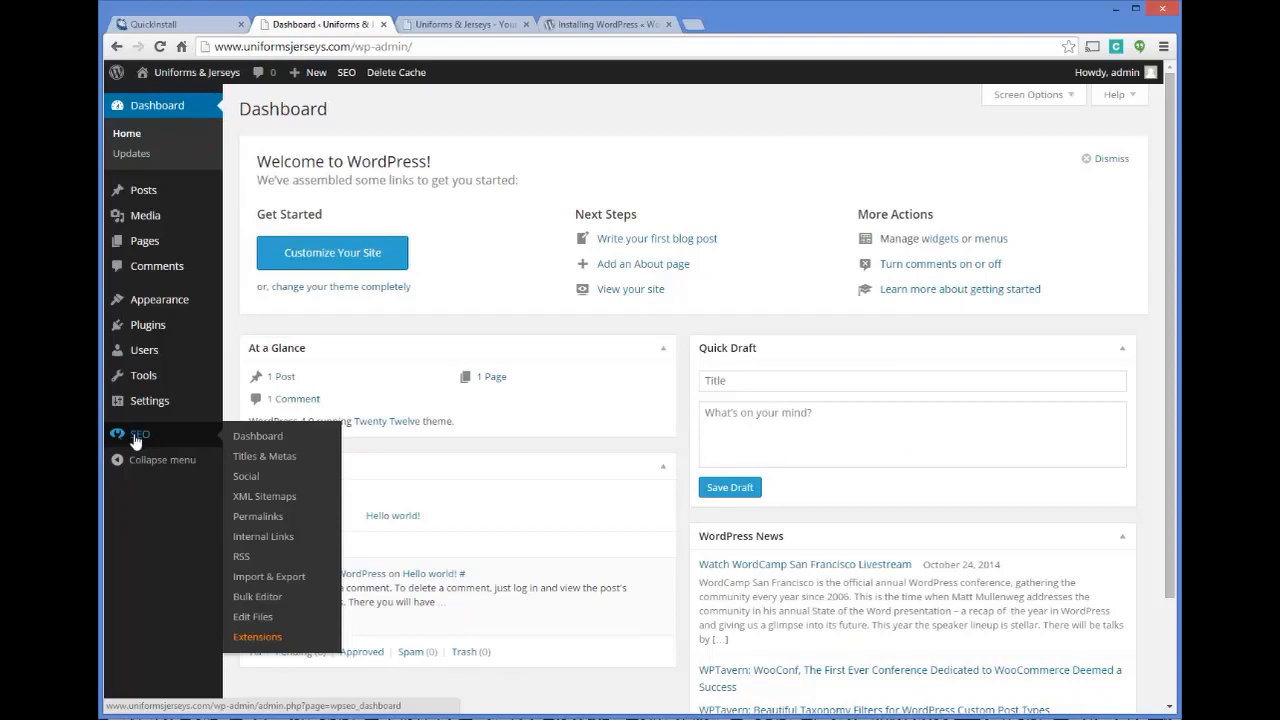
click(279, 441)
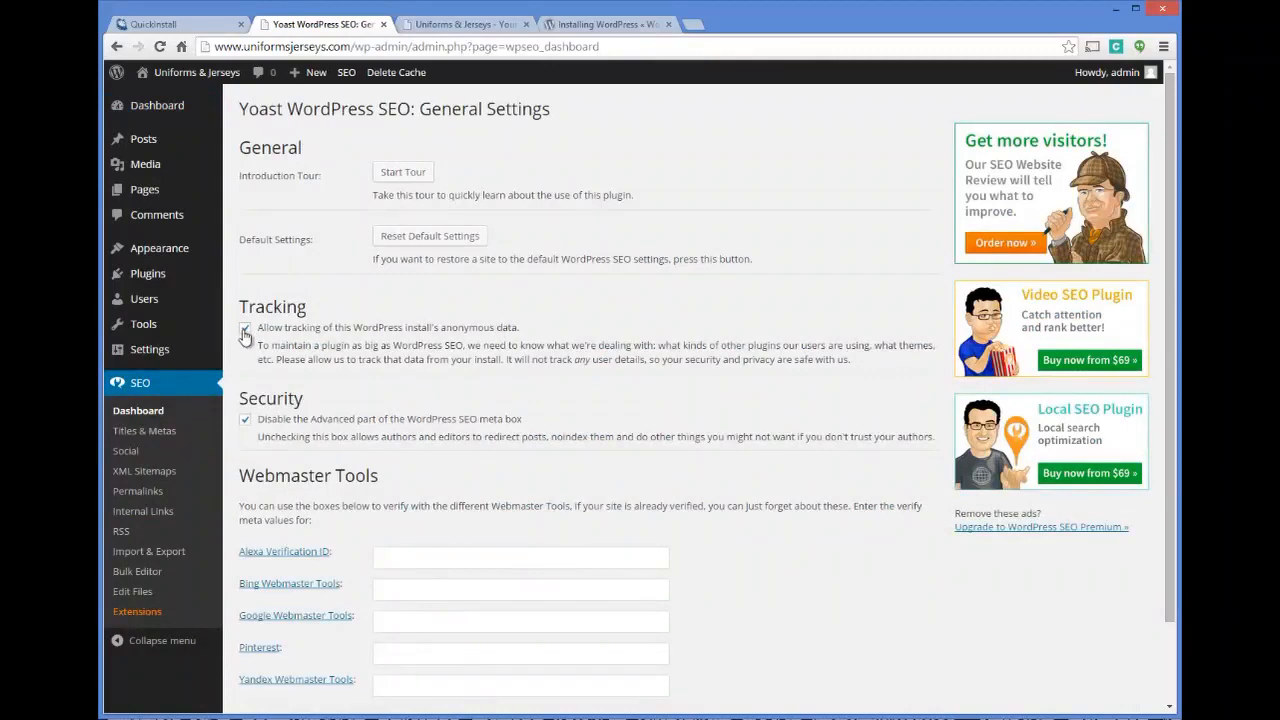
scroll(409, 303, down, 1)
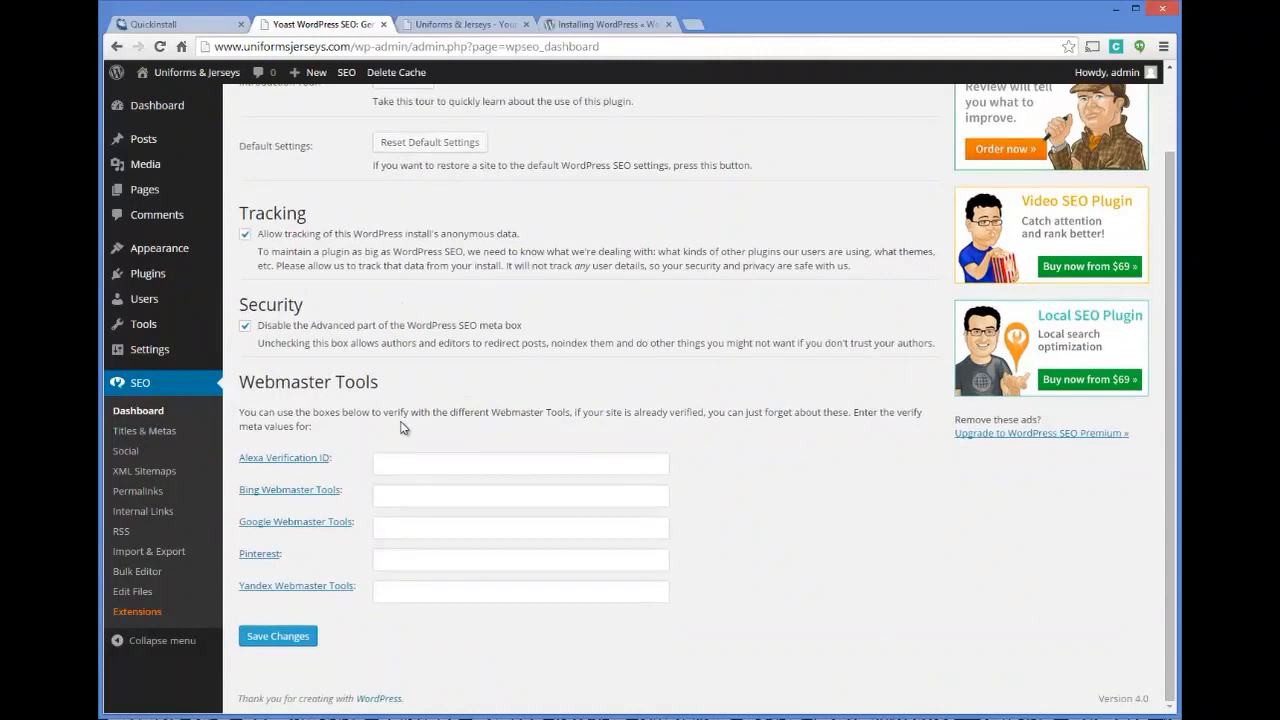
click(387, 527)
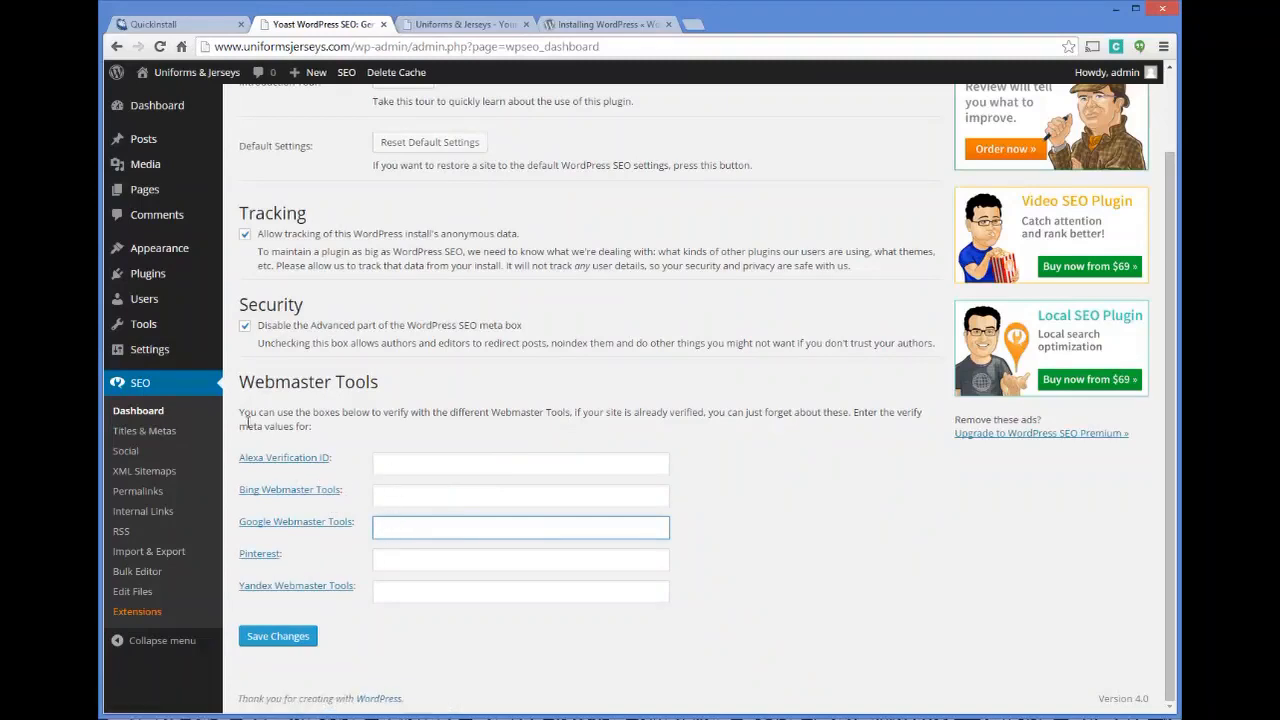
Examine the Yoast Titles & Metas settings, covering the title separator, homepage templates, post types and sitewide meta options.
click(145, 432)
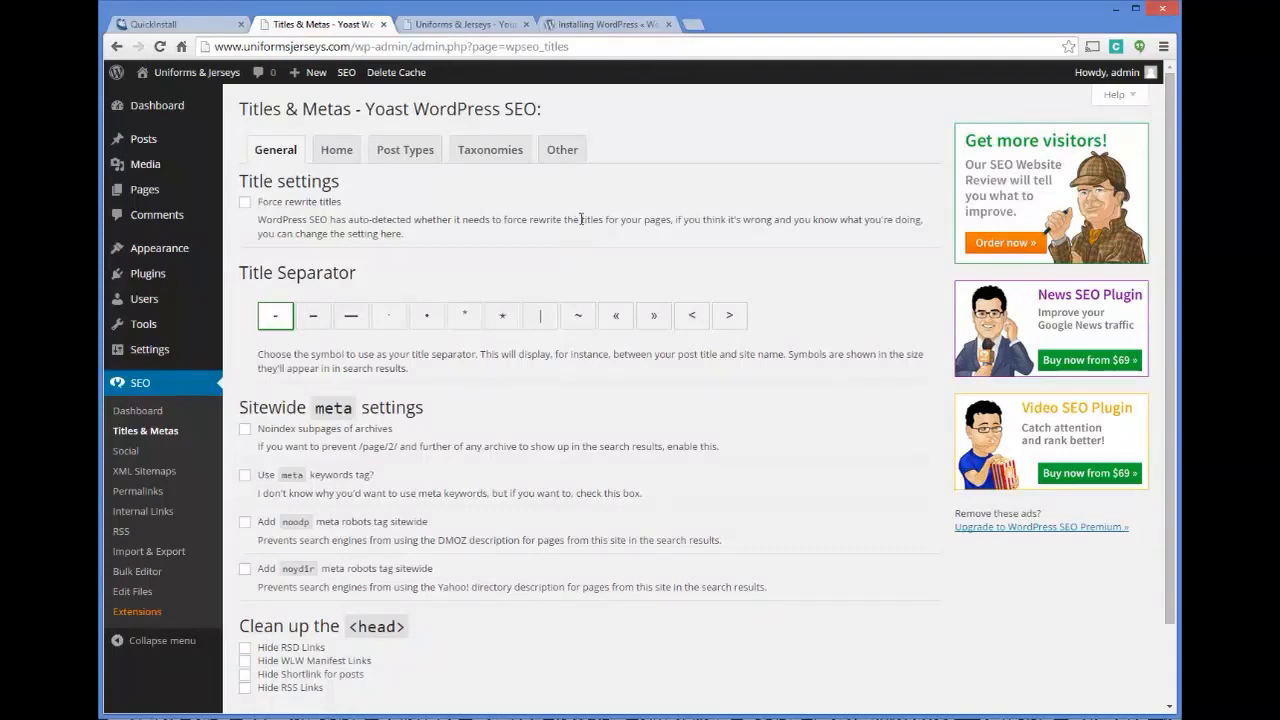
scroll(583, 215, down, 2)
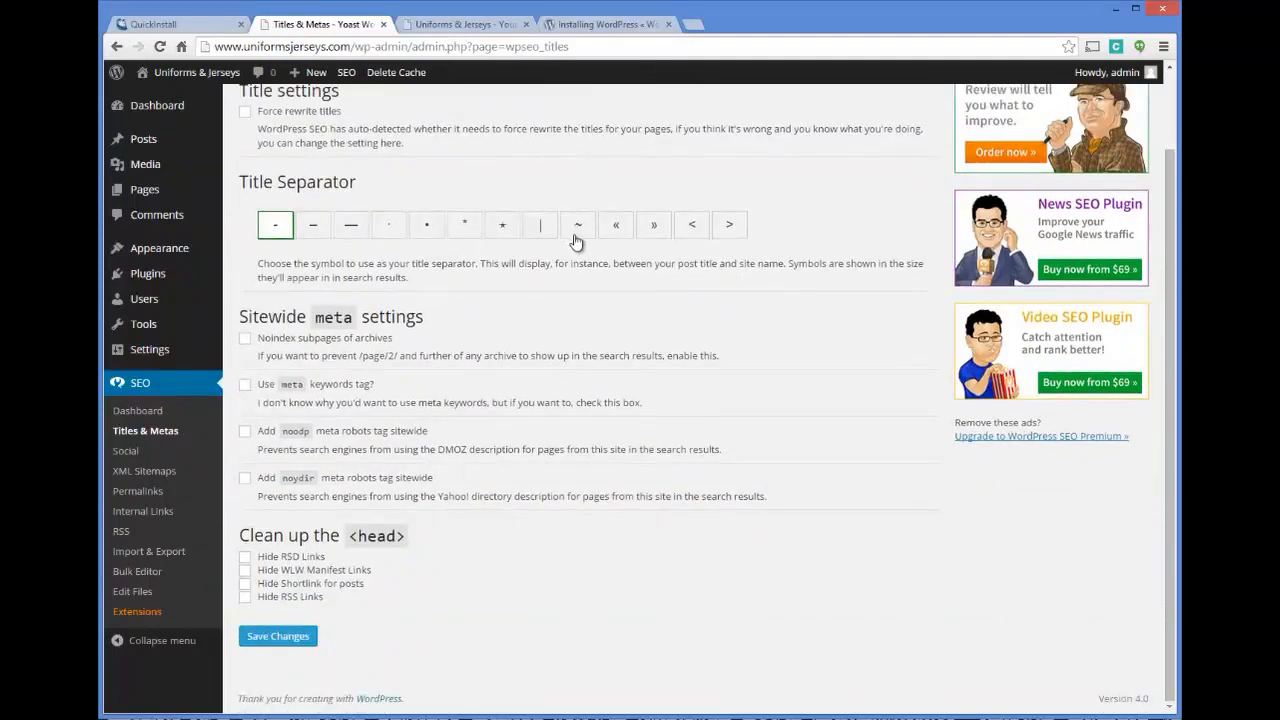
scroll(575, 242, up, 2)
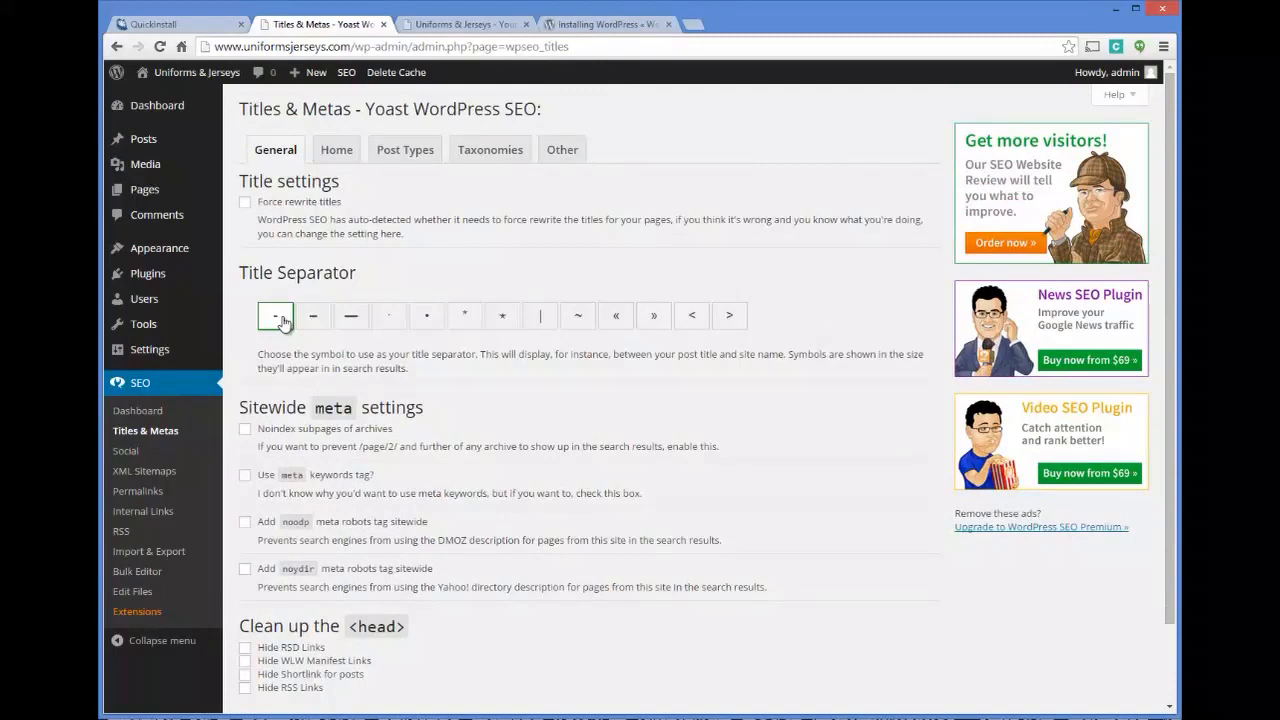
click(338, 150)
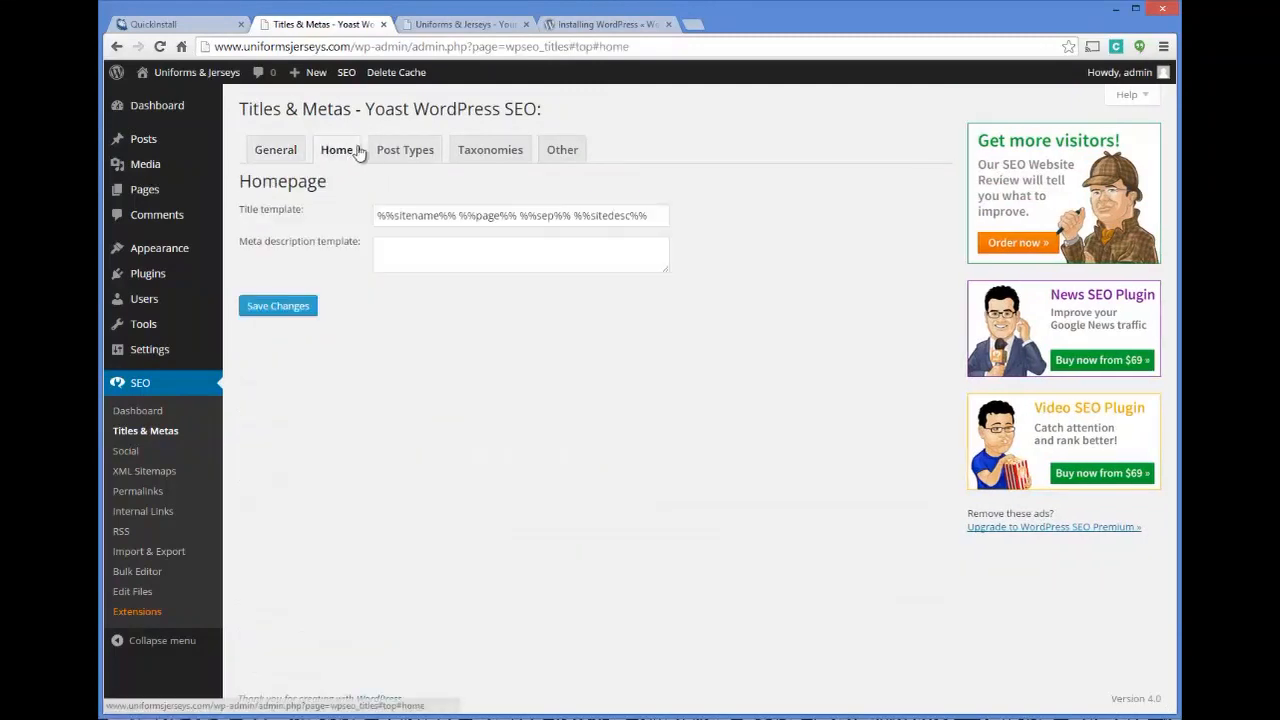
click(404, 150)
click(277, 155)
scroll(465, 220, down, 1)
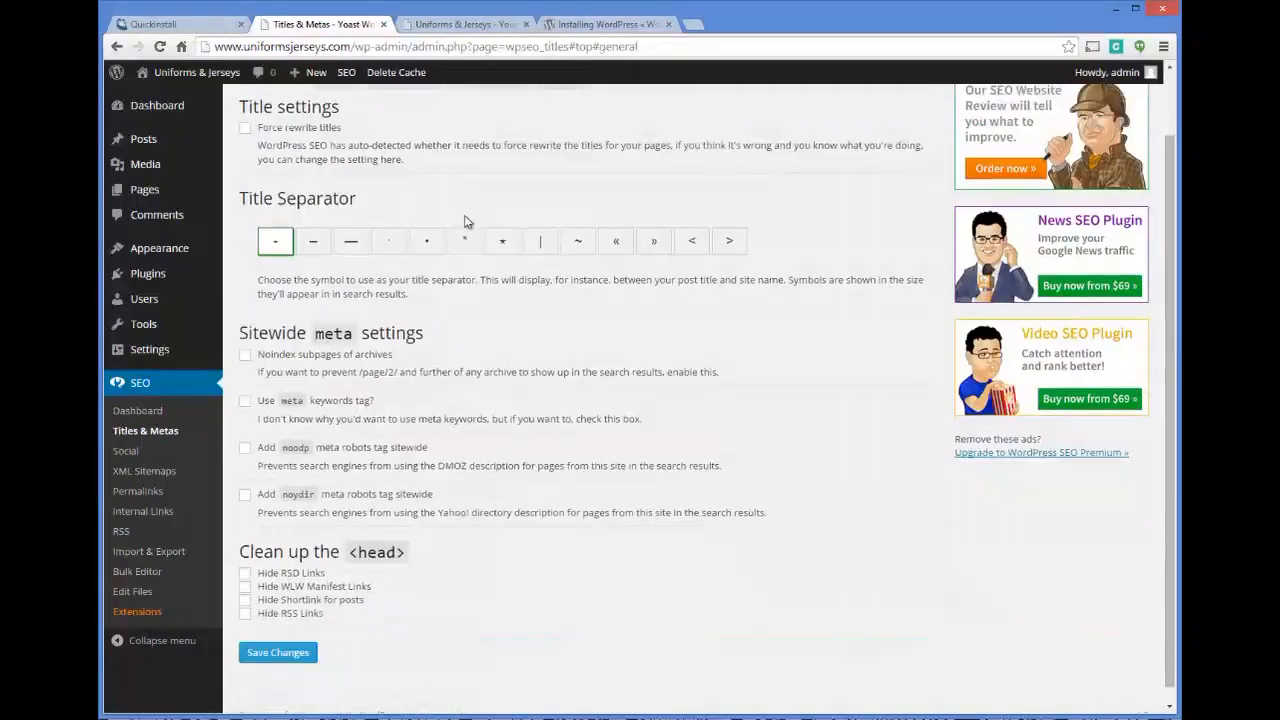
scroll(479, 240, down, 1)
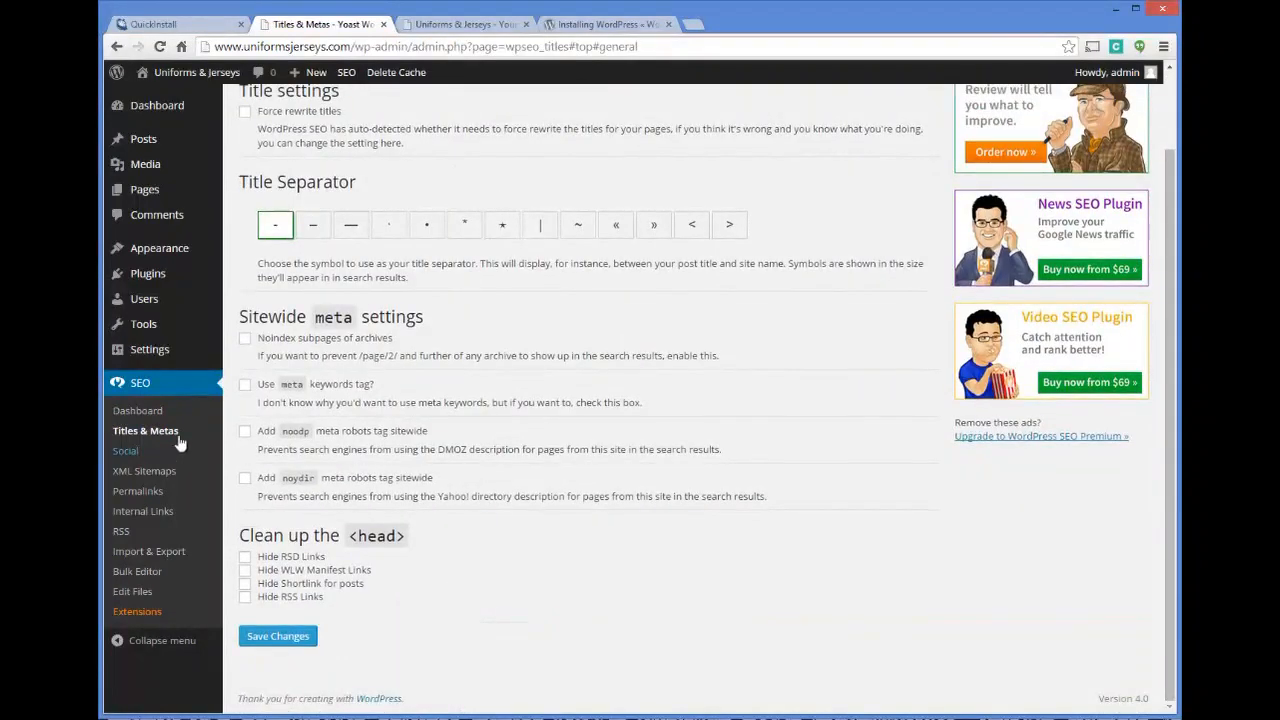
Examine Yoast's Social settings, including the Facebook Page URL field, and its Permalinks settings.
click(120, 451)
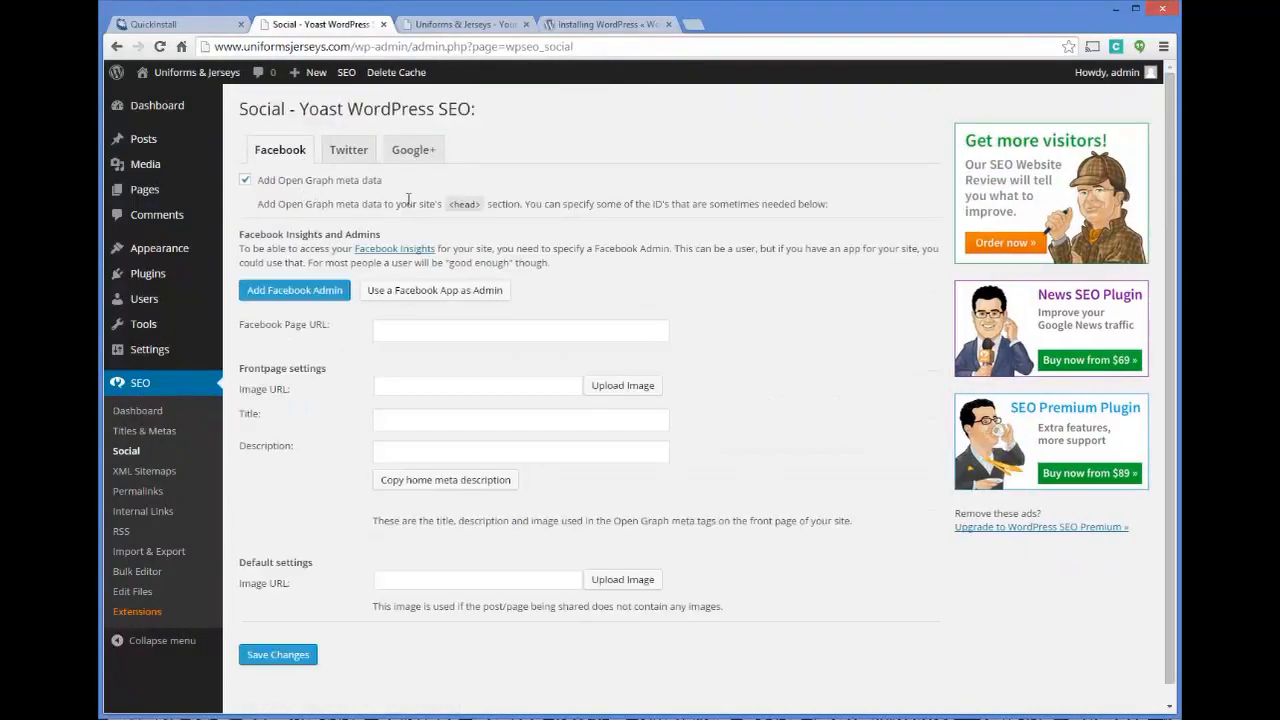
click(376, 331)
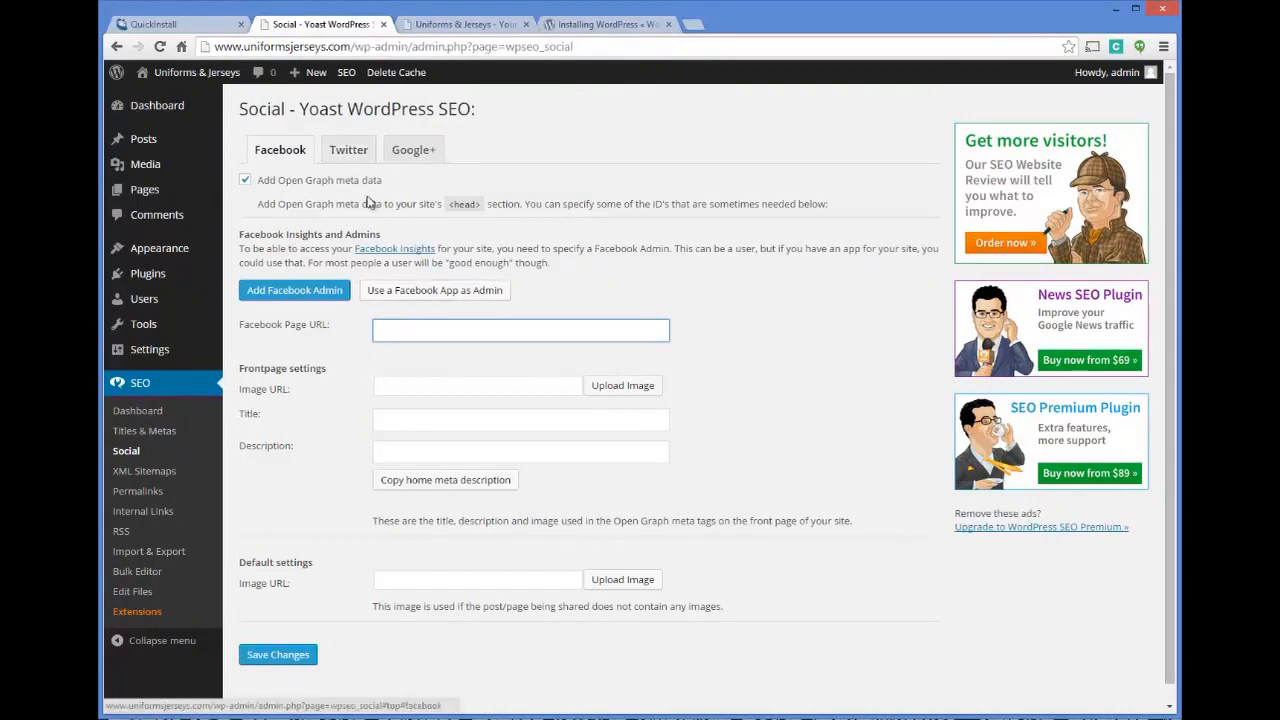
scroll(432, 244, down, 1)
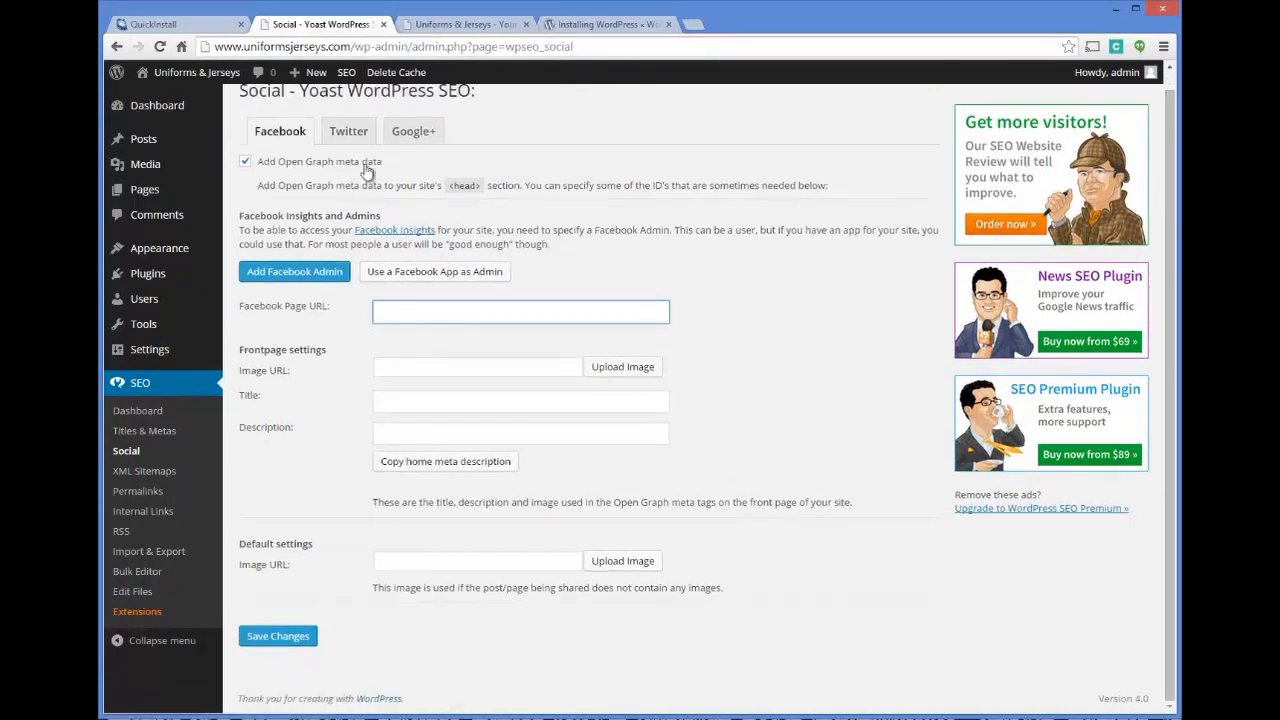
scroll(172, 386, up, 1)
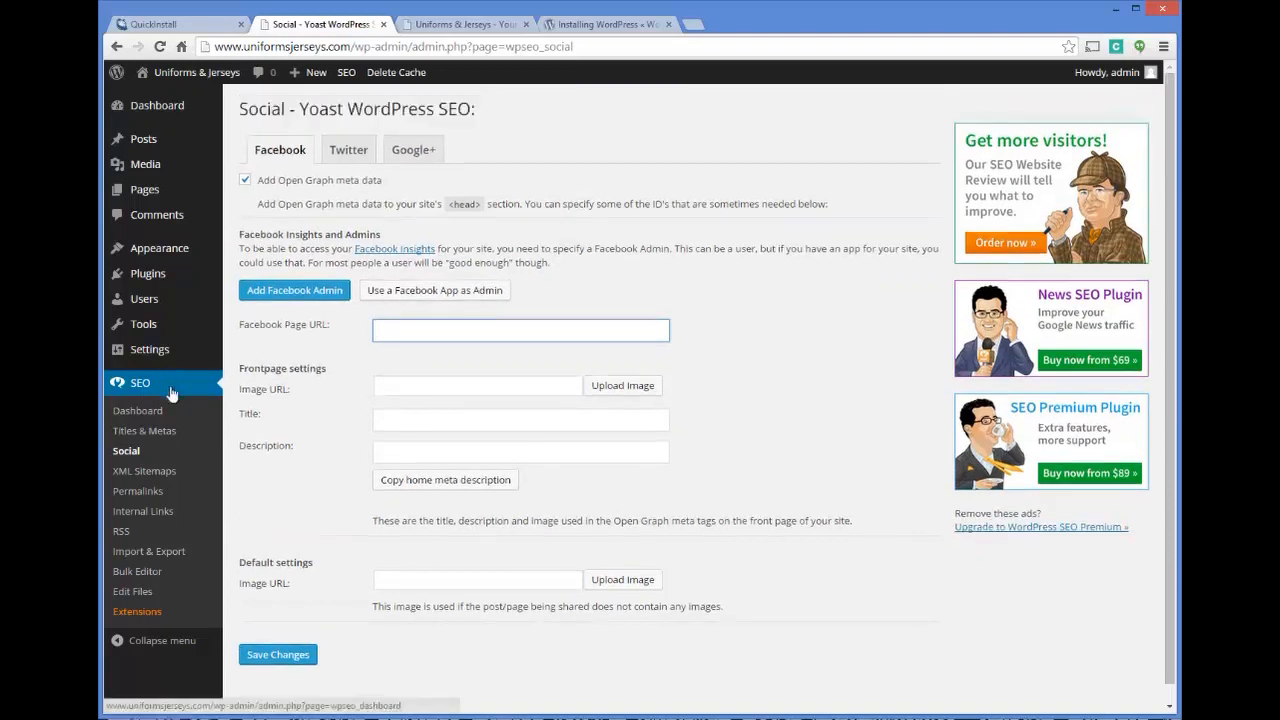
click(158, 491)
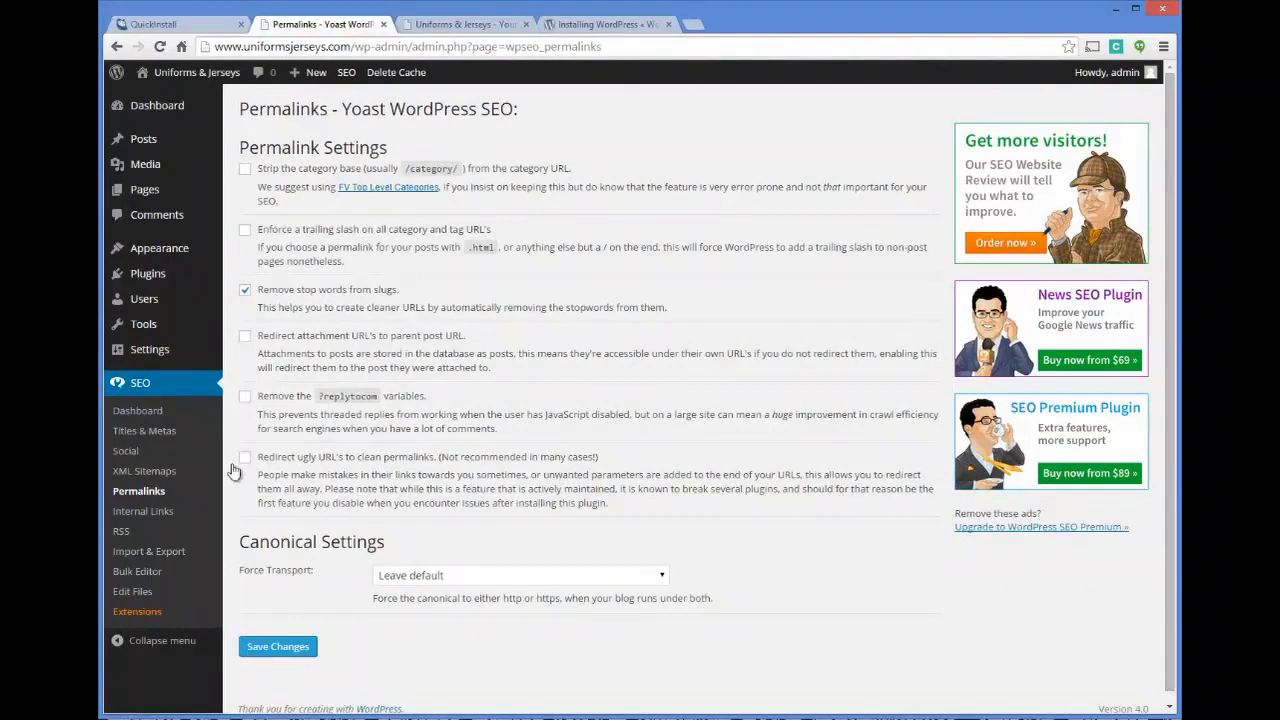
Set the WordPress permalink structure to Post name in the site settings and save the change.
click(148, 352)
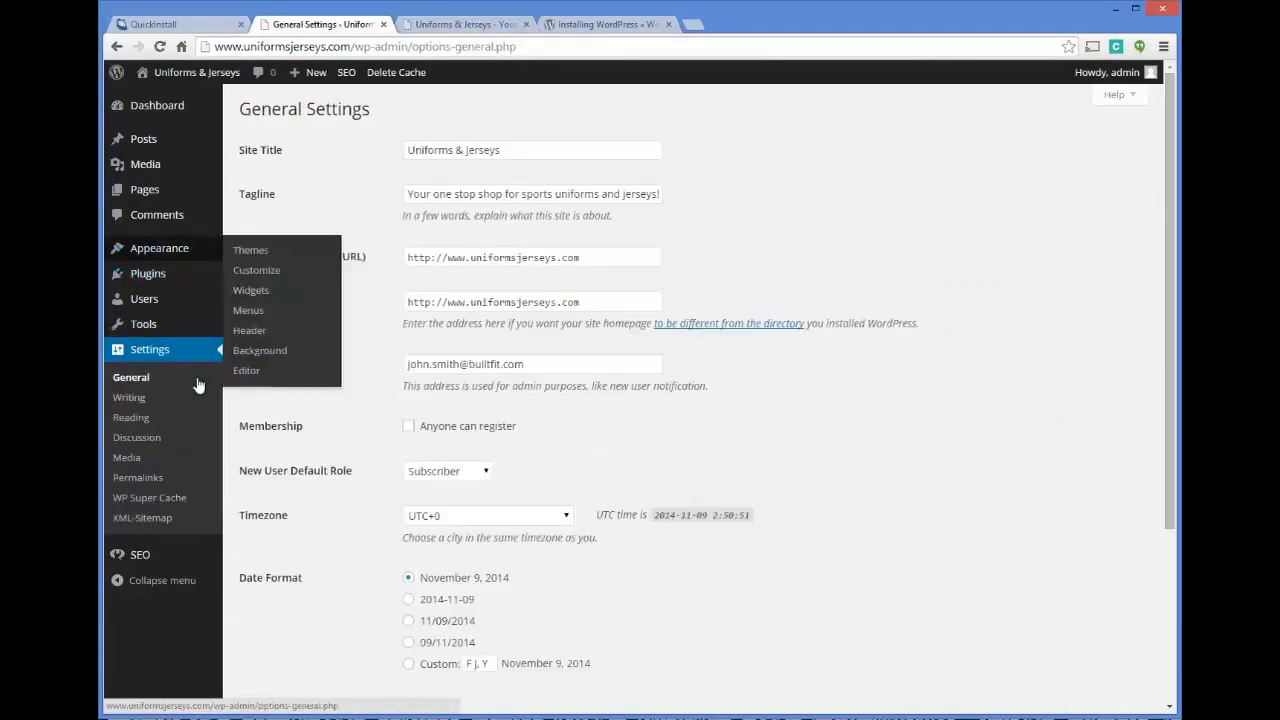
click(137, 477)
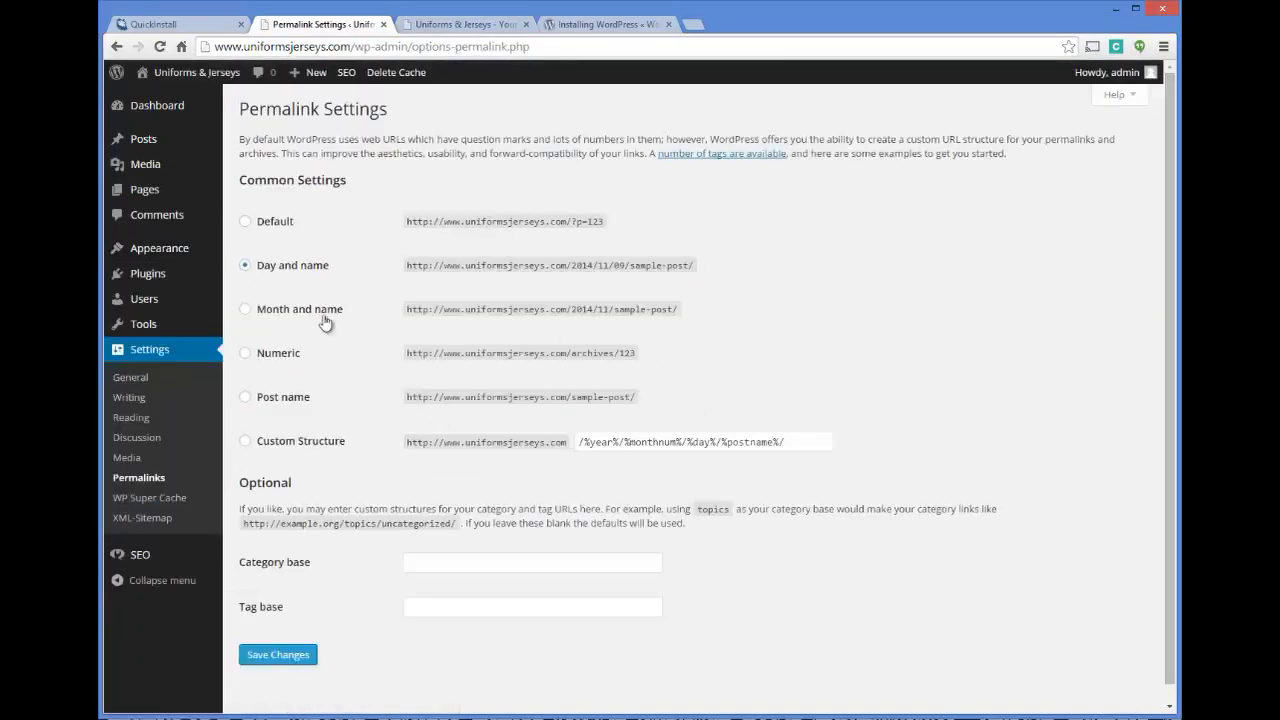
click(246, 398)
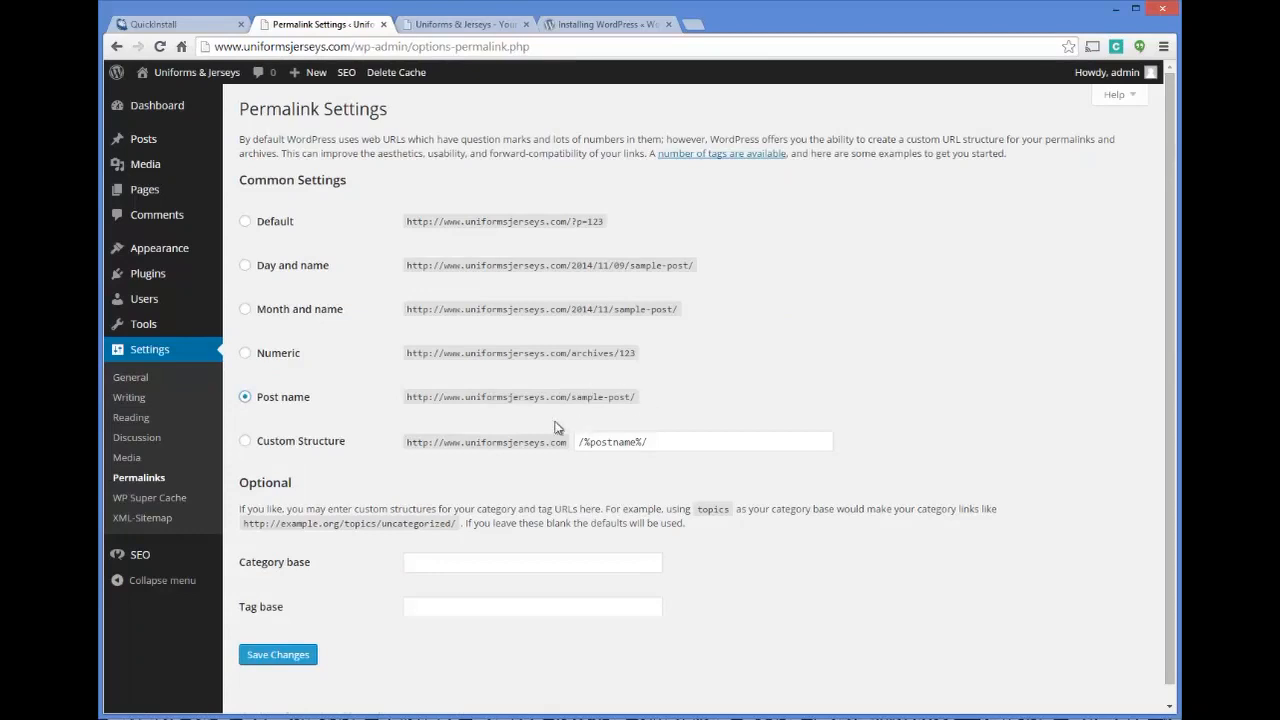
click(290, 655)
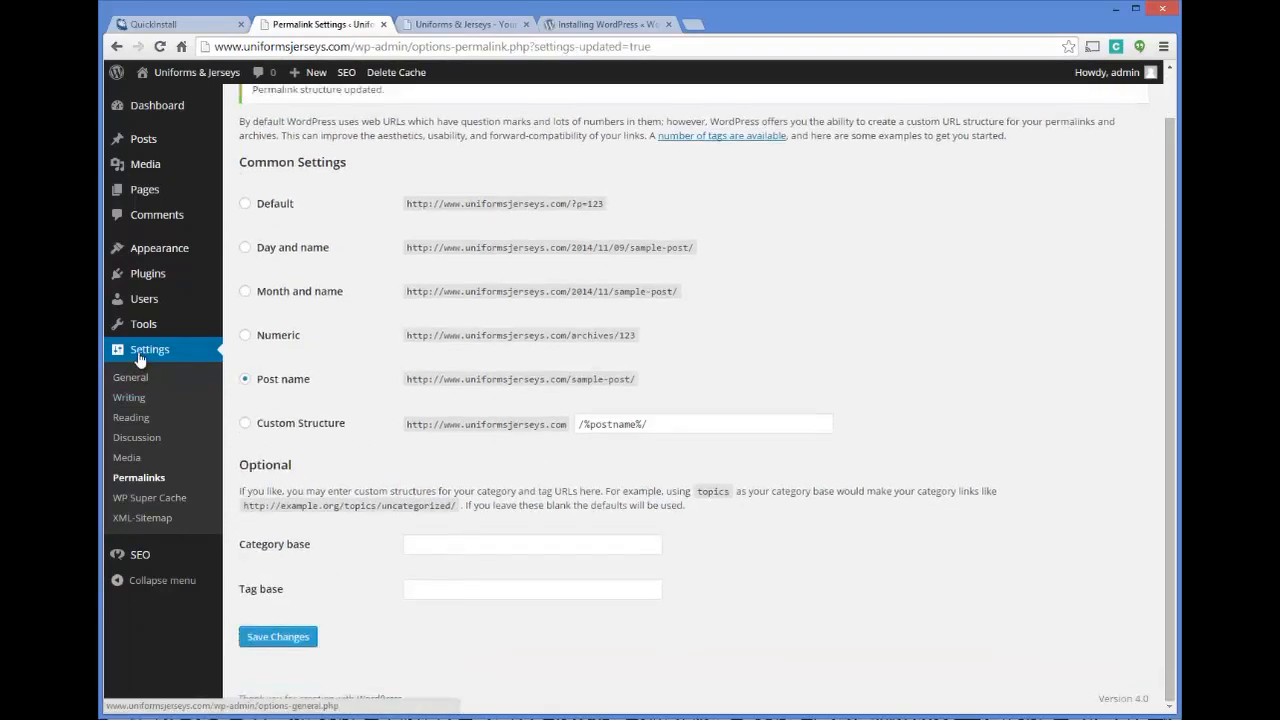
Look over the Yoast SEO general settings page again.
click(148, 556)
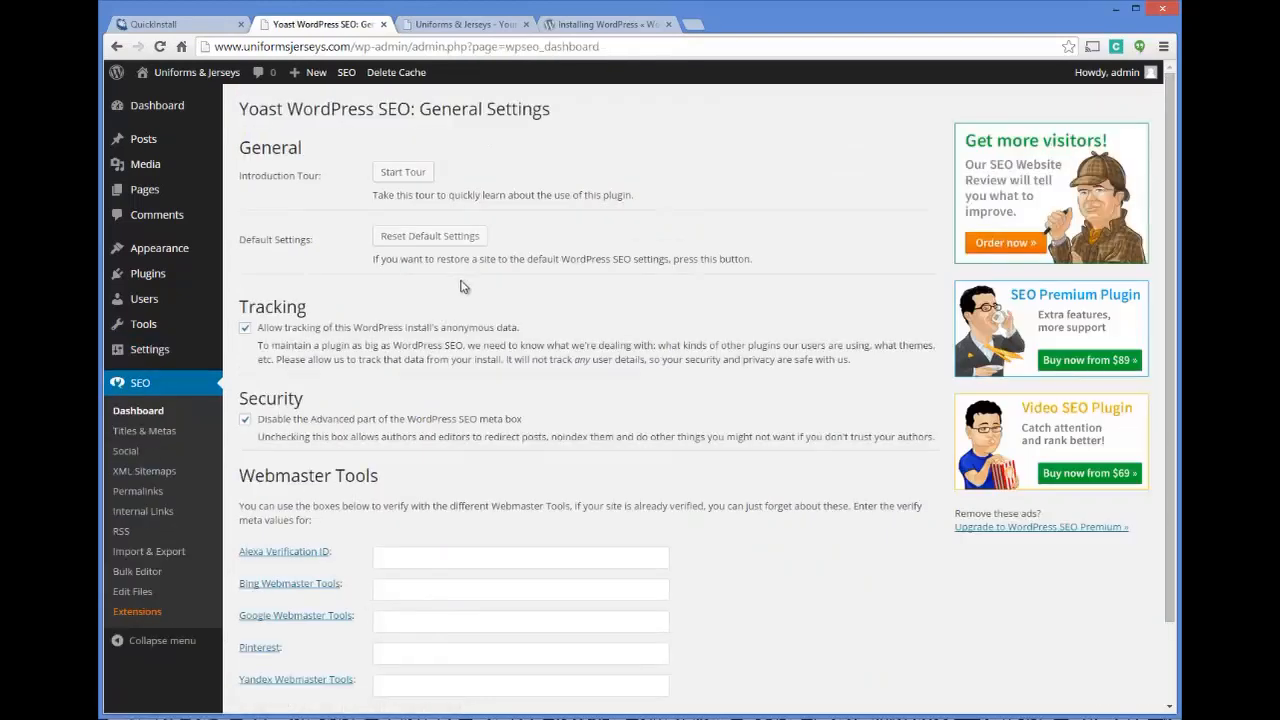
scroll(454, 288, down, 2)
scroll(454, 288, up, 2)
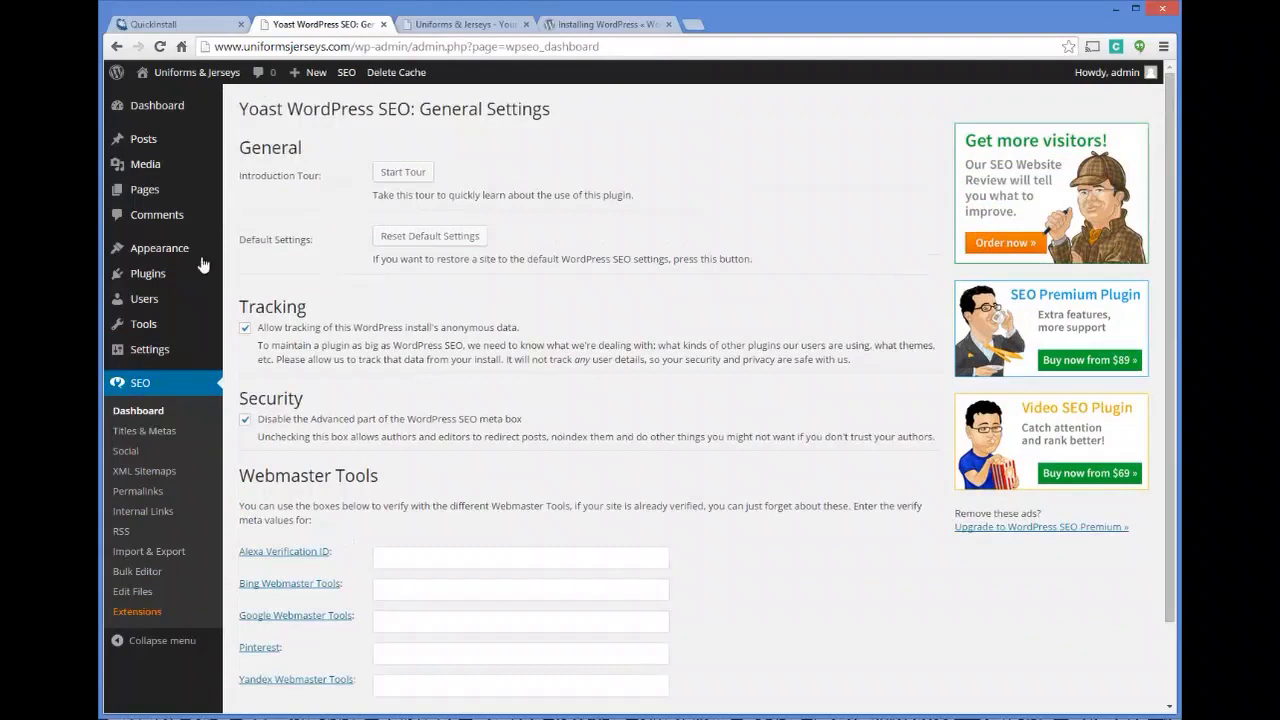
Open the "Hello world!" post for editing and examine its Yoast focus keyword, SEO title and meta description fields.
click(143, 140)
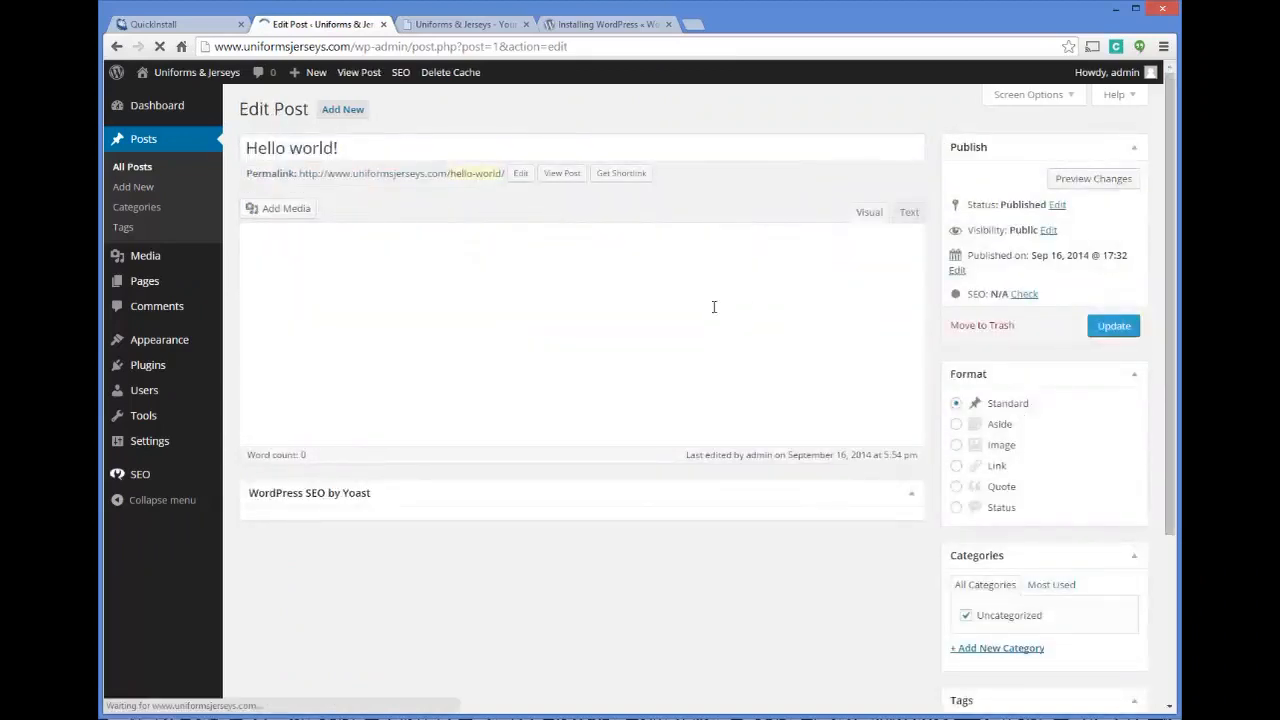
scroll(714, 306, down, 3)
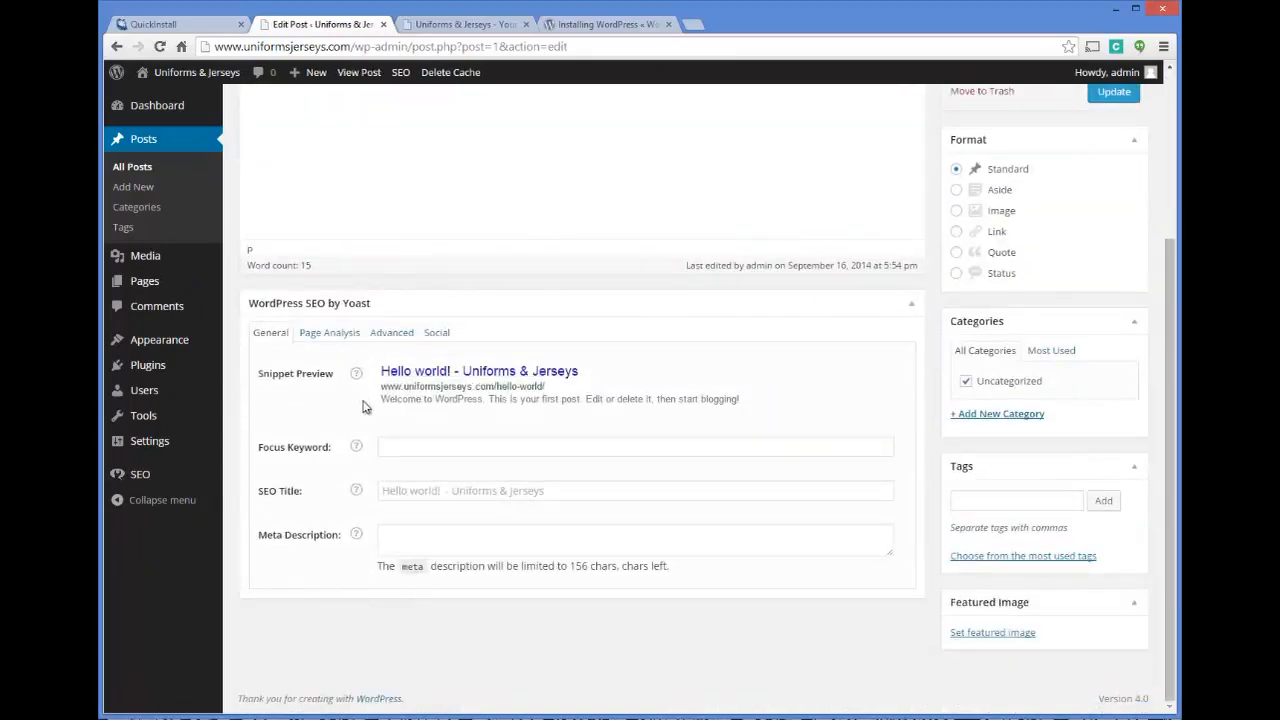
click(398, 446)
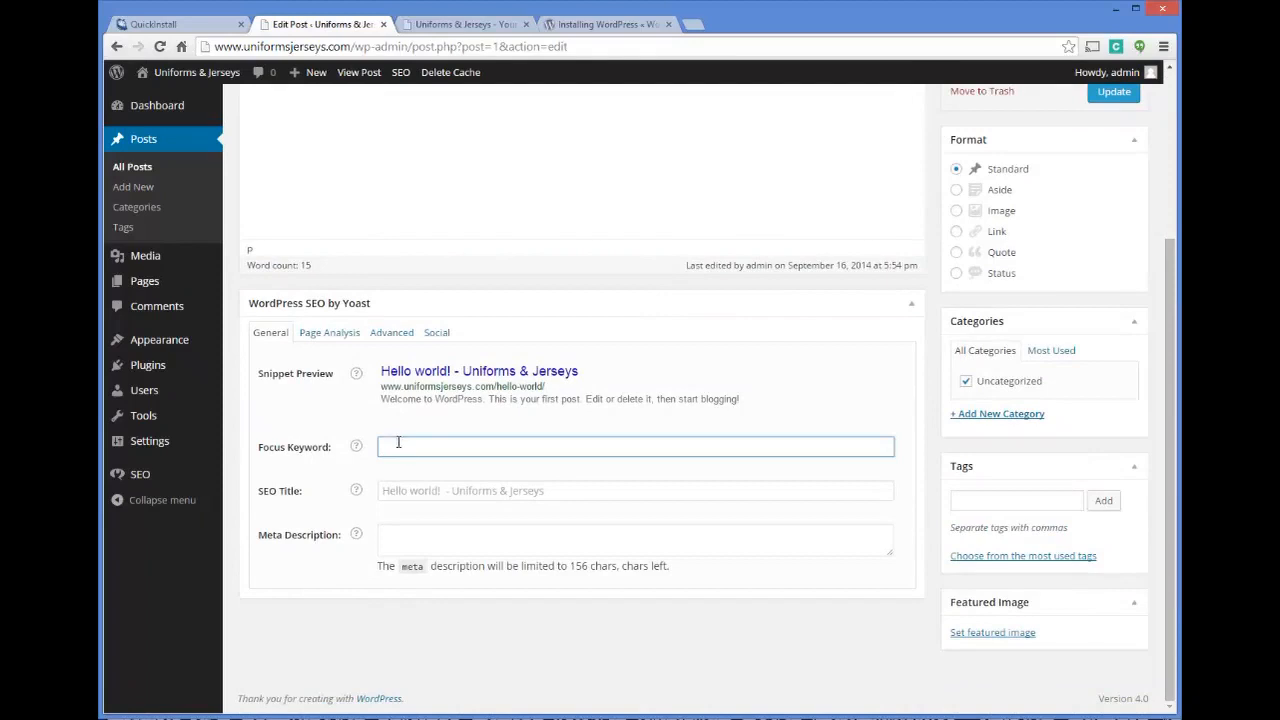
click(432, 495)
click(432, 527)
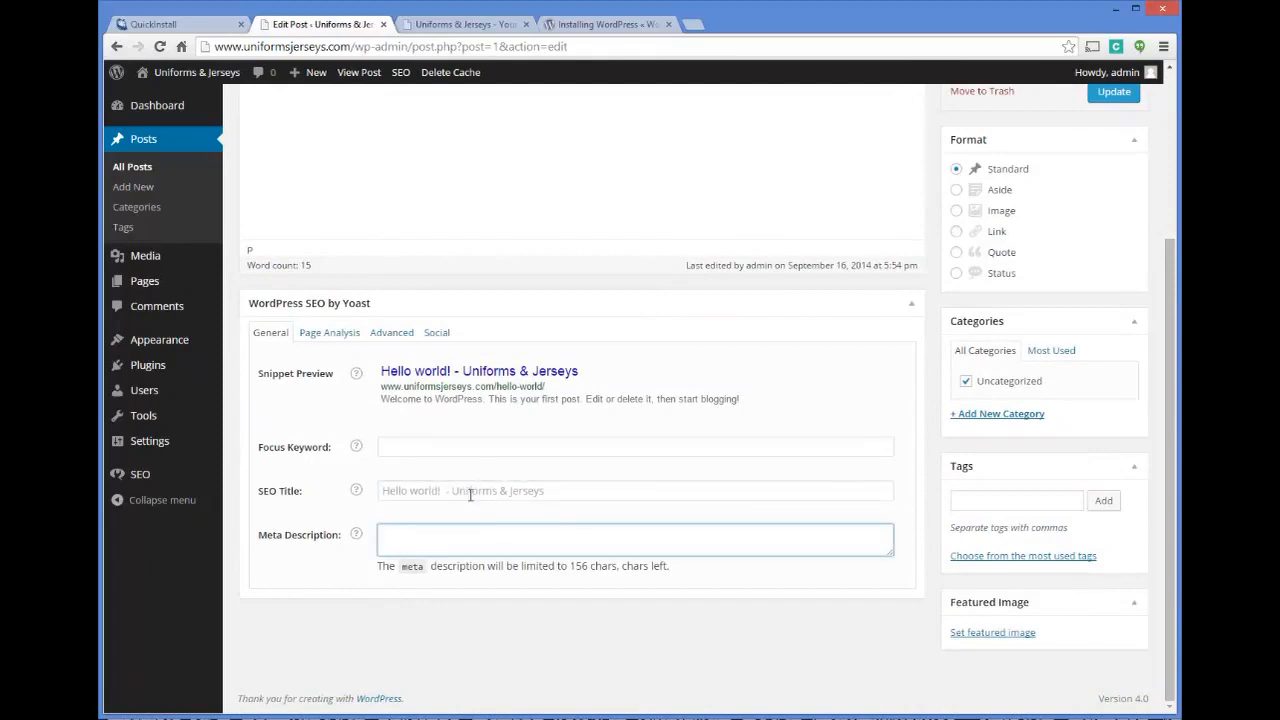
scroll(474, 485, up, 3)
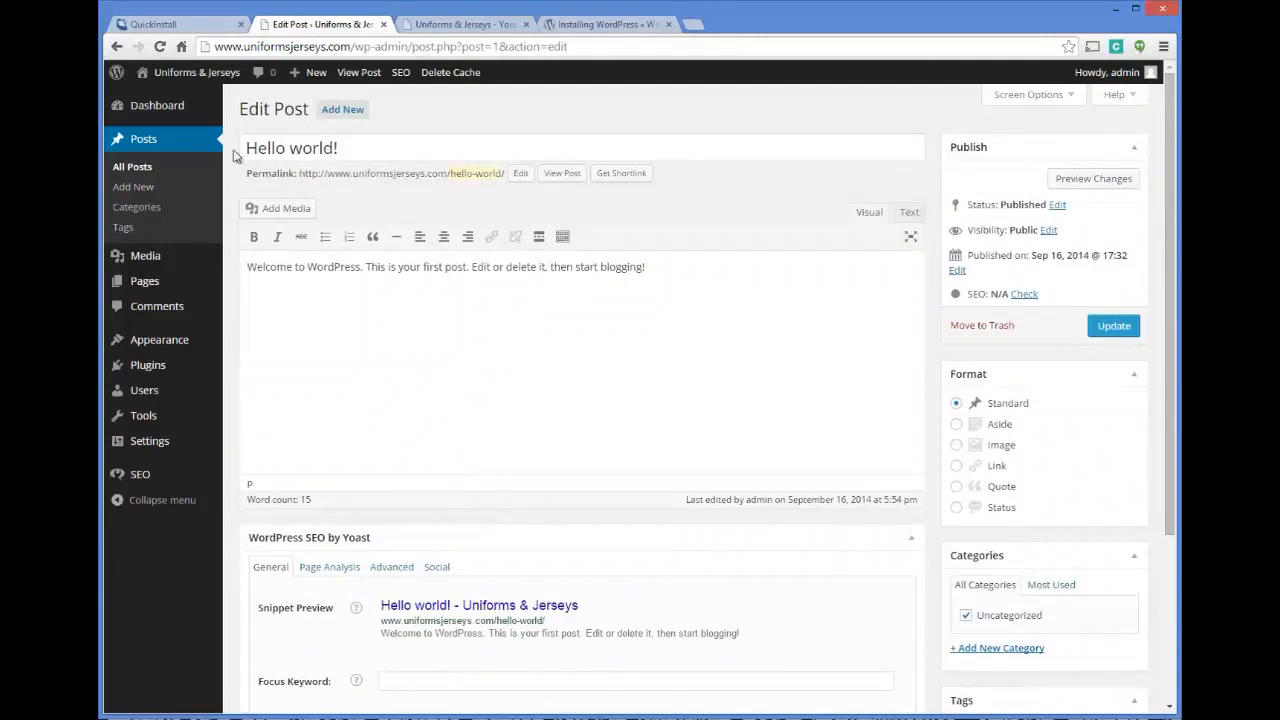
Return to the WordPress dashboard home and look over its contents.
click(157, 105)
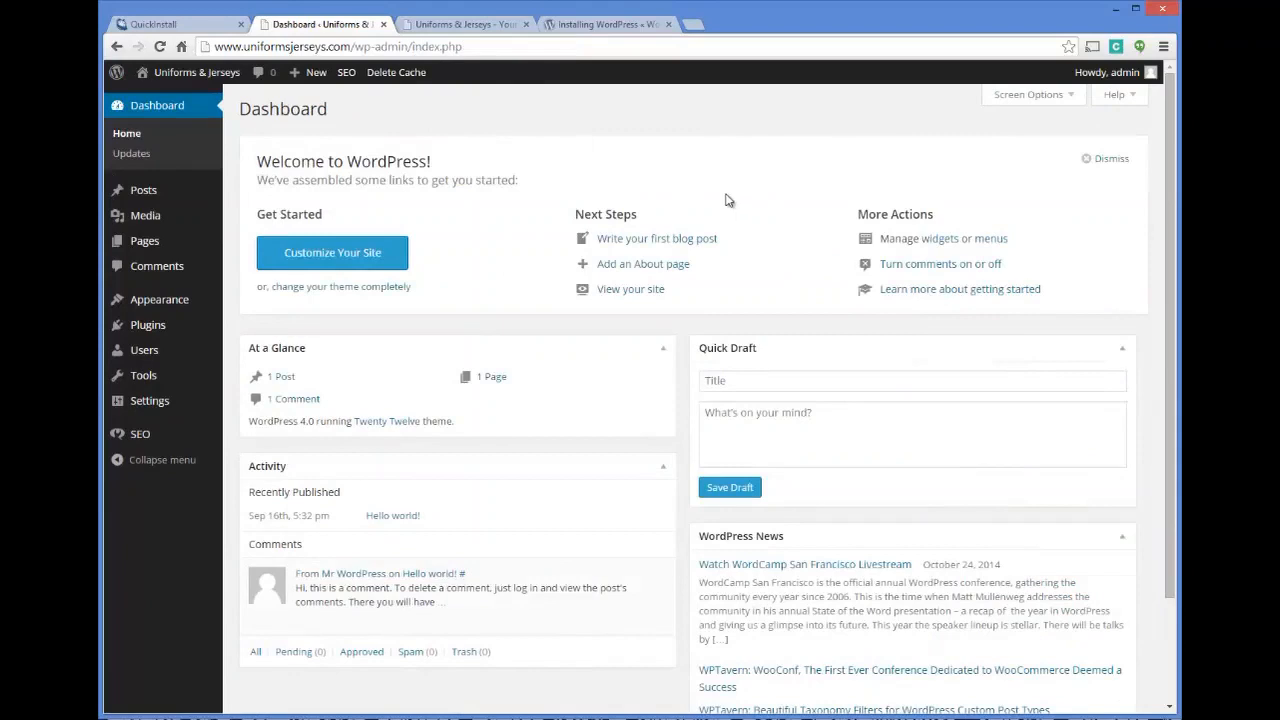
scroll(480, 131, down, 2)
scroll(529, 186, up, 2)
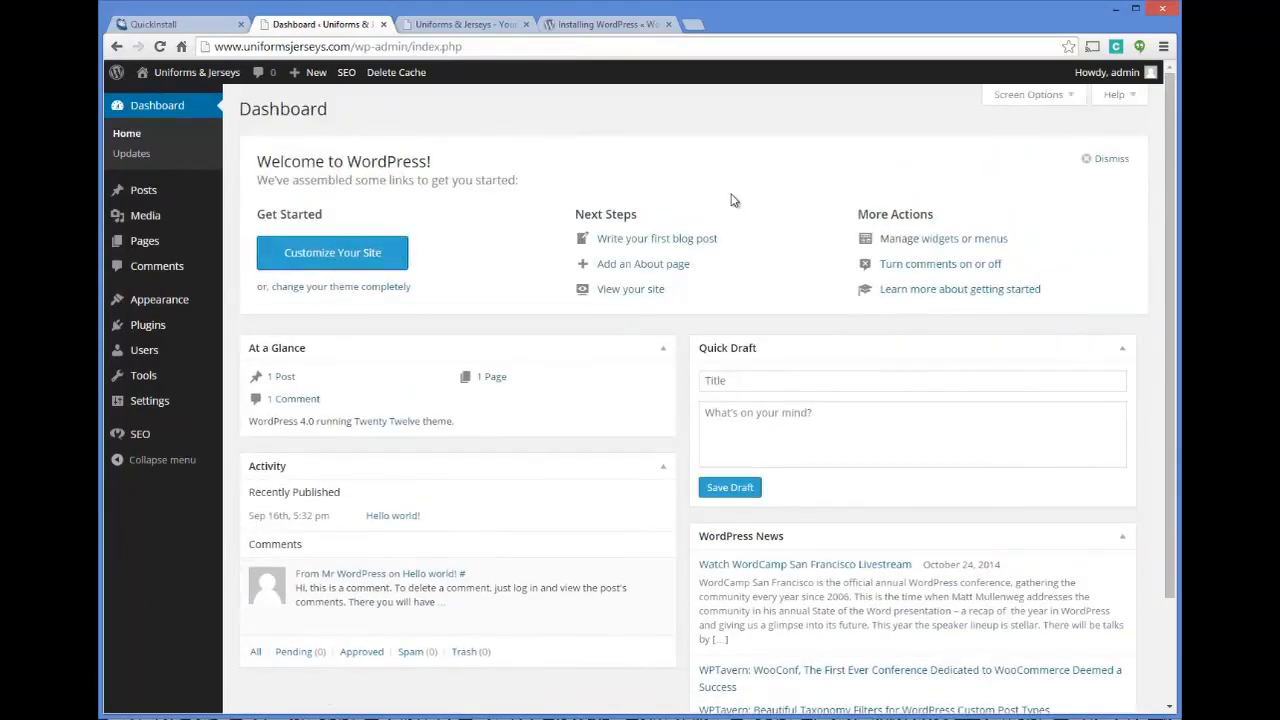